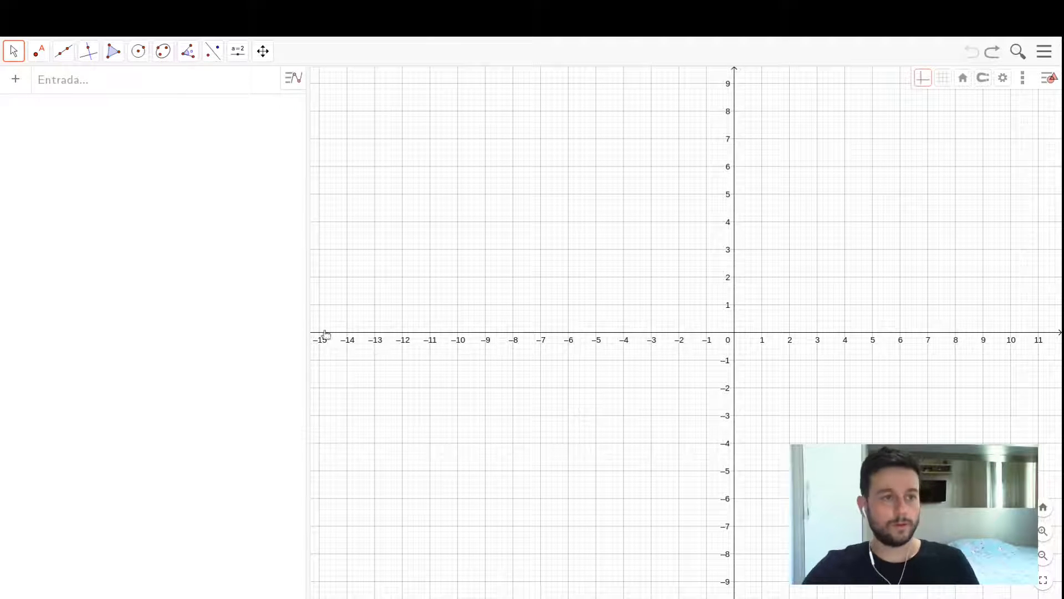
Create a number list with the Sequência command using a final value of 10.
left_click(143, 90)
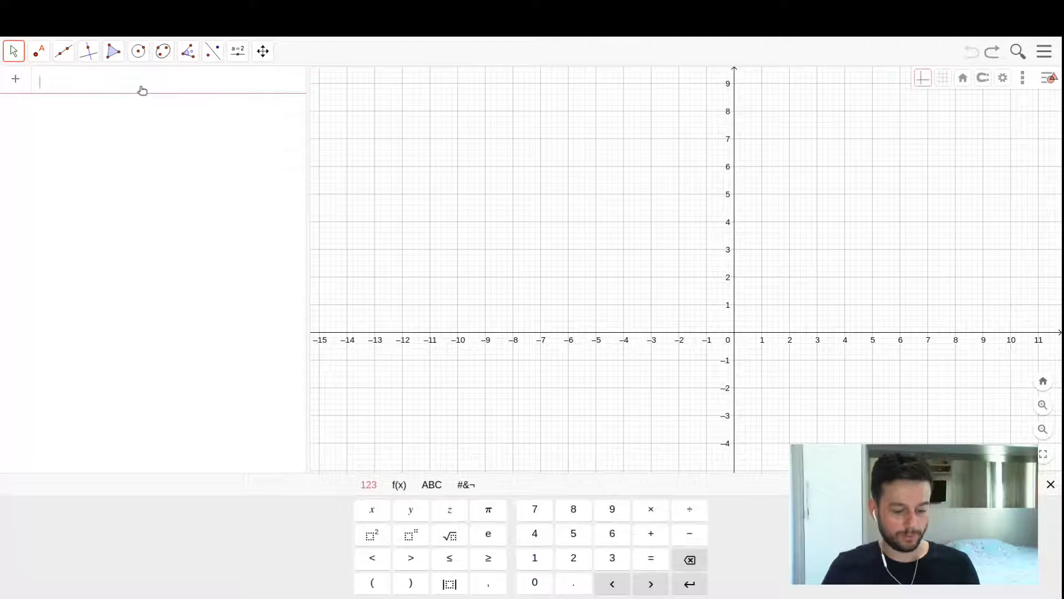
type("sequ")
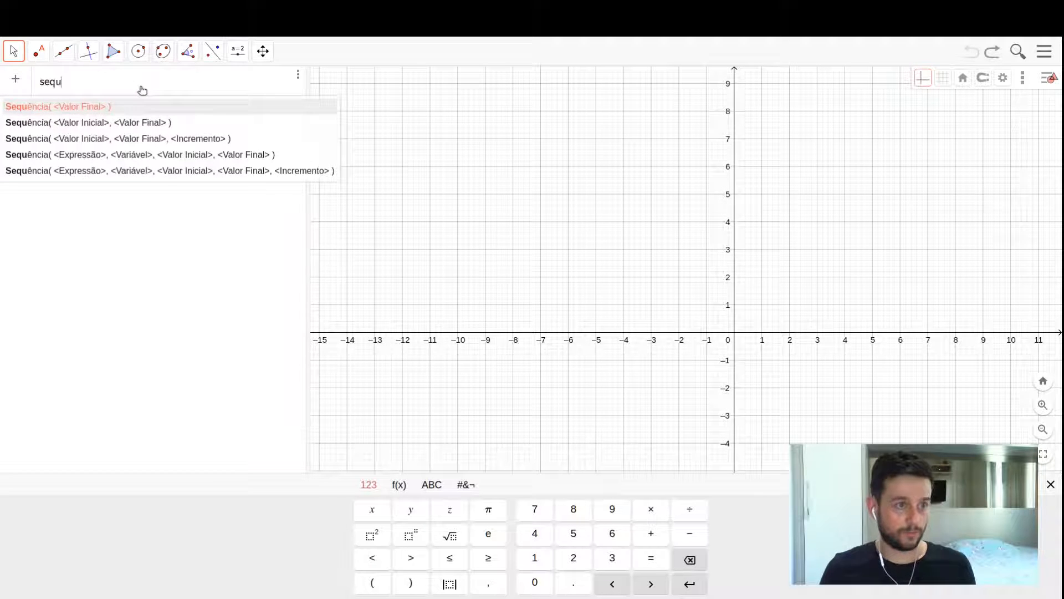
key("Return")
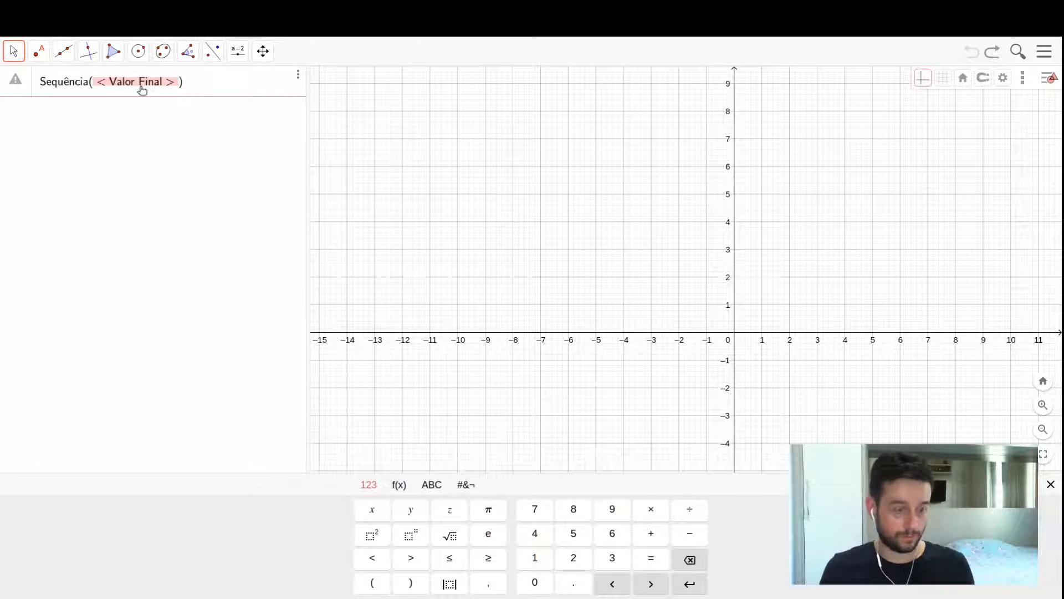
type("10")
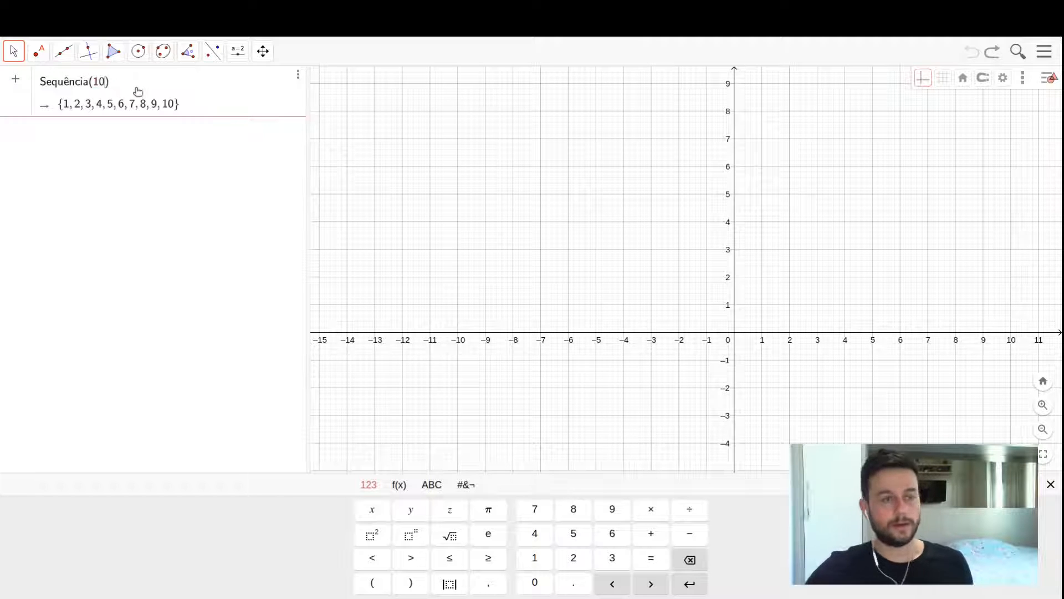
key("Return")
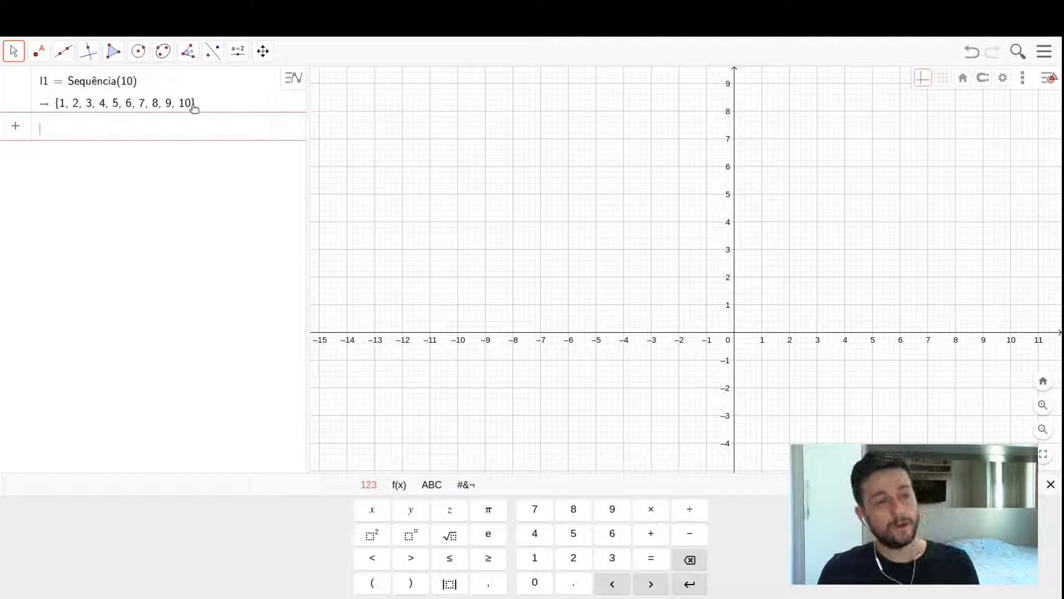
Define the point list P = (l1, 2) from the sequence list l1.
type("P = ")
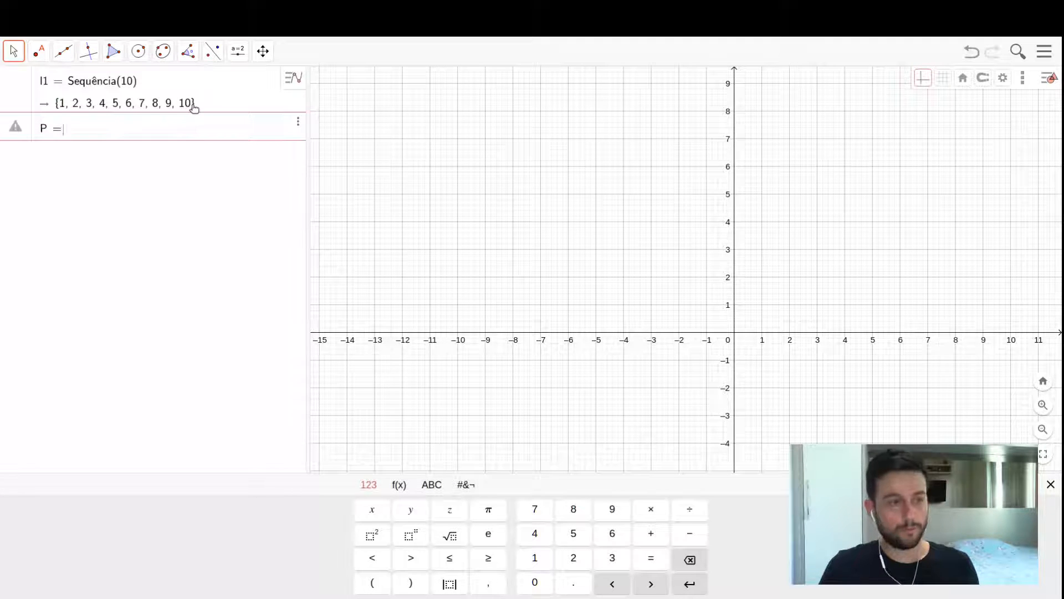
type("(")
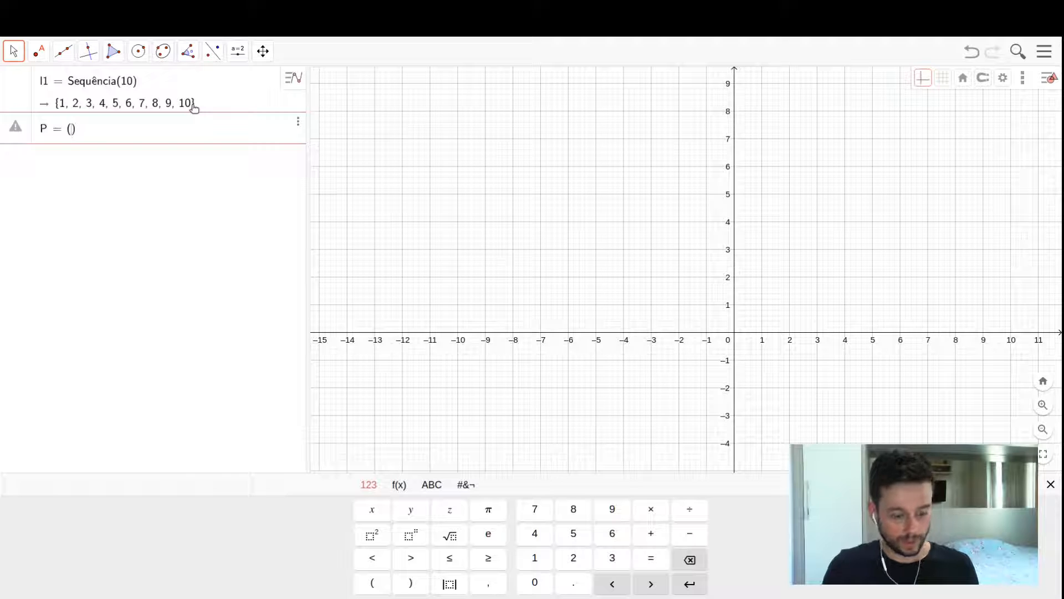
type("l1")
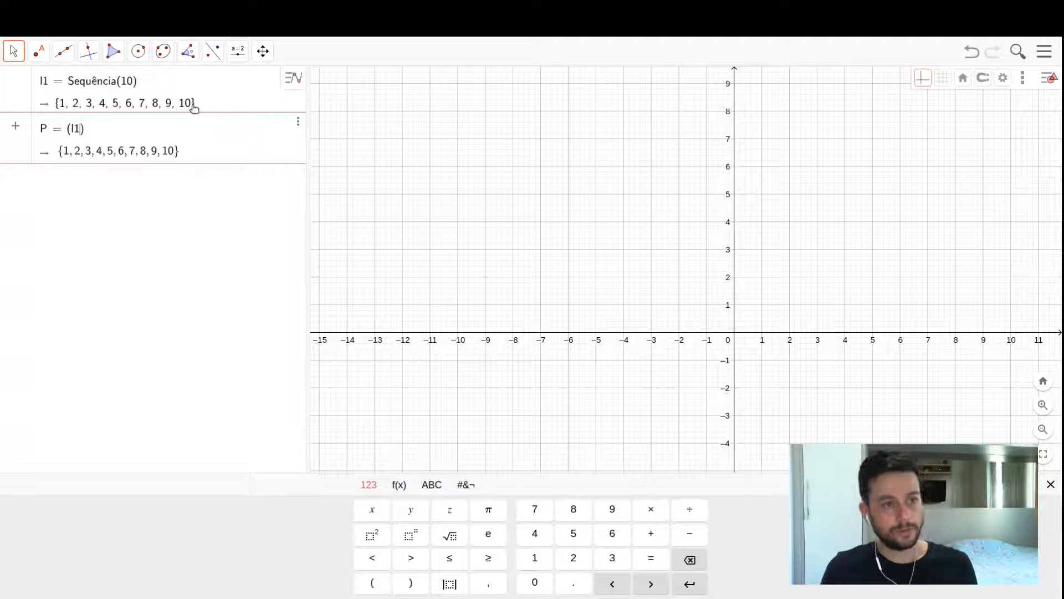
type(",2")
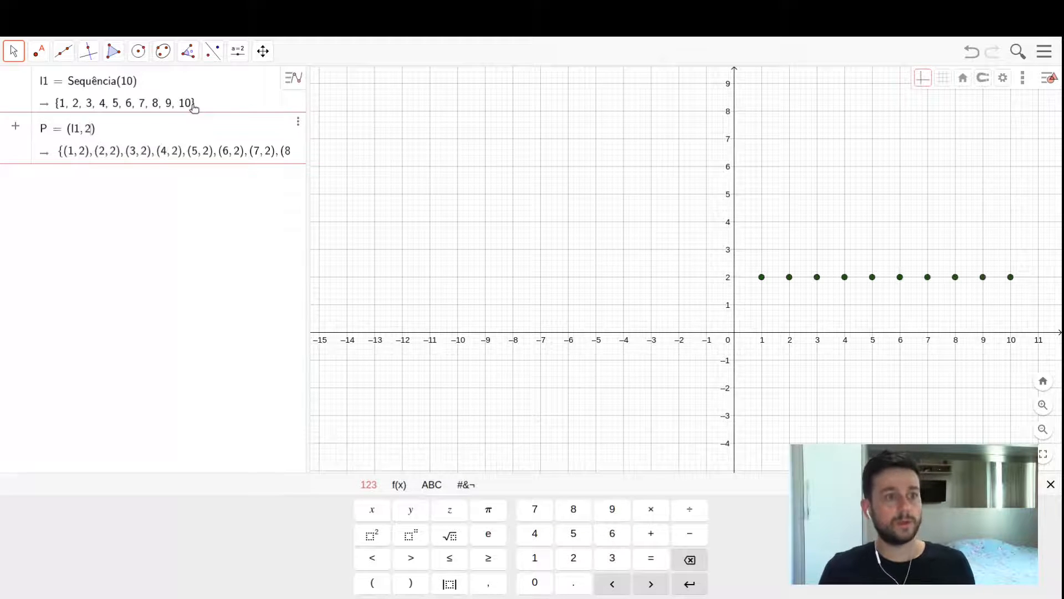
key("Return")
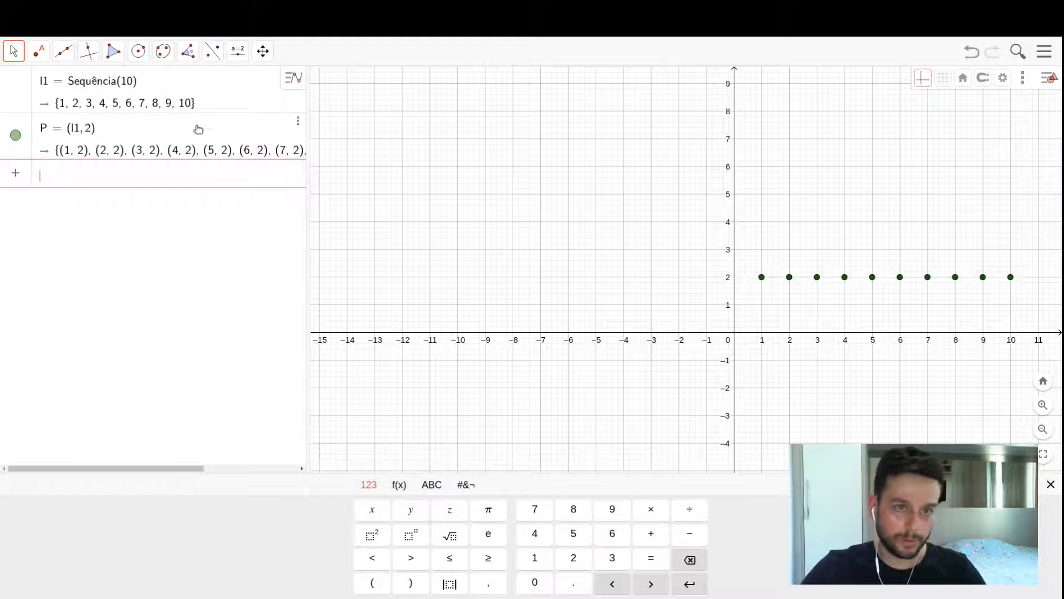
Hide the point list P and define a new point list Q = (l1, l1).
left_click(16, 136)
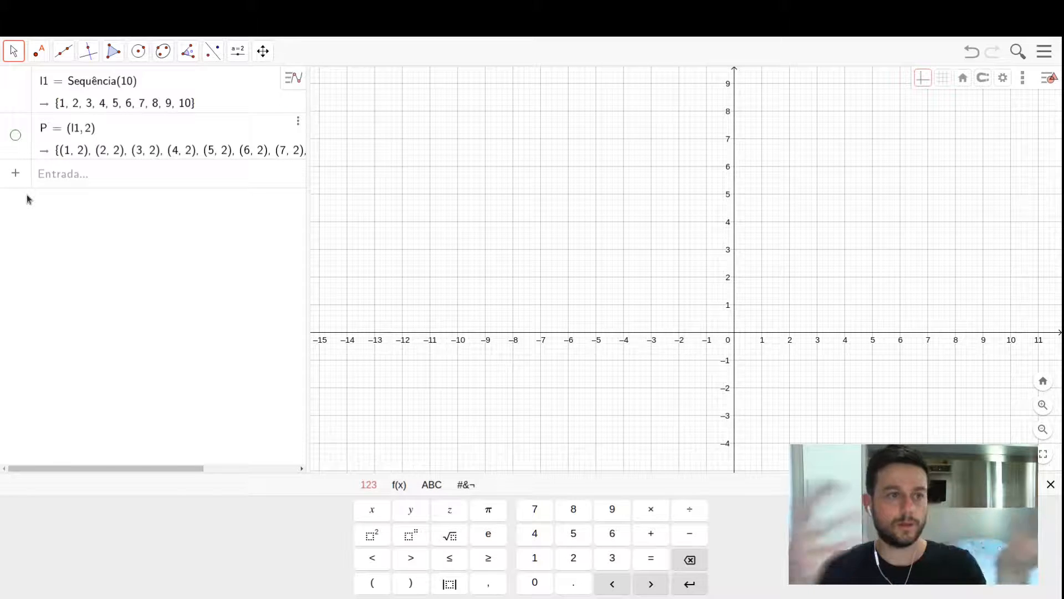
left_click(154, 174)
type("Q ")
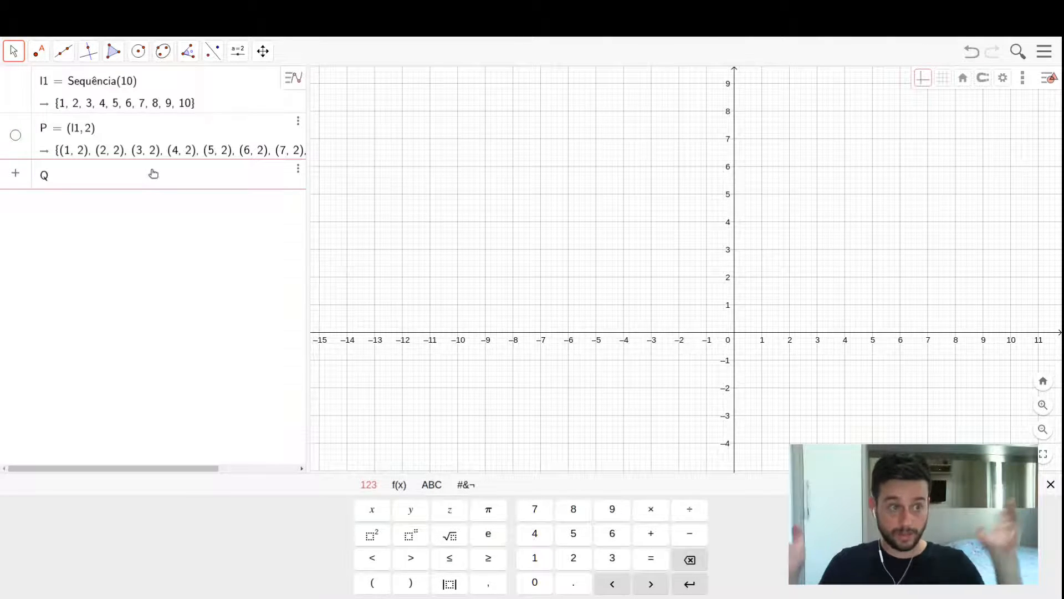
type("= ")
type("(l1,")
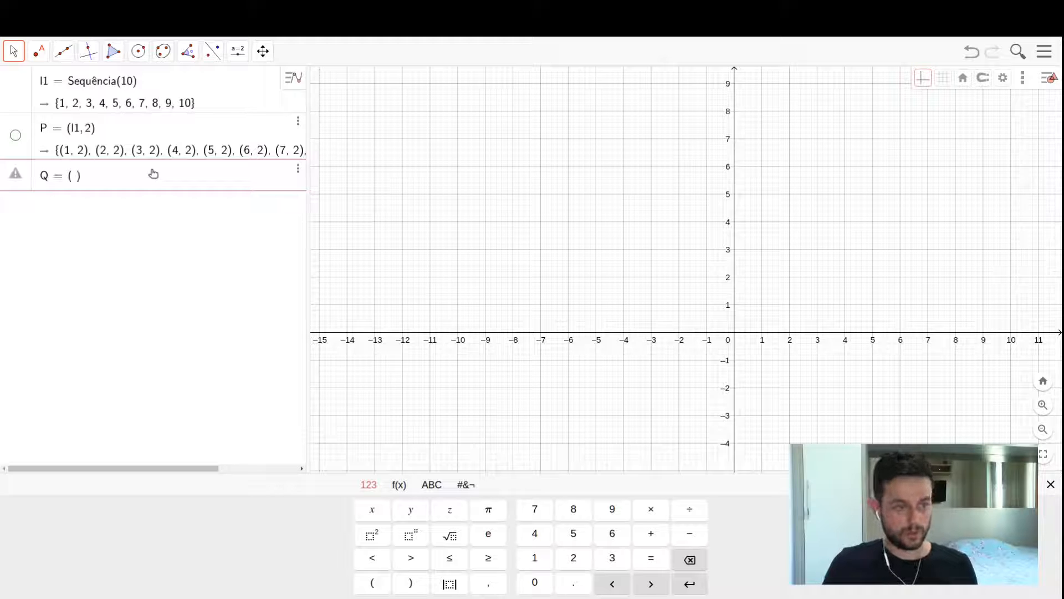
type("l1")
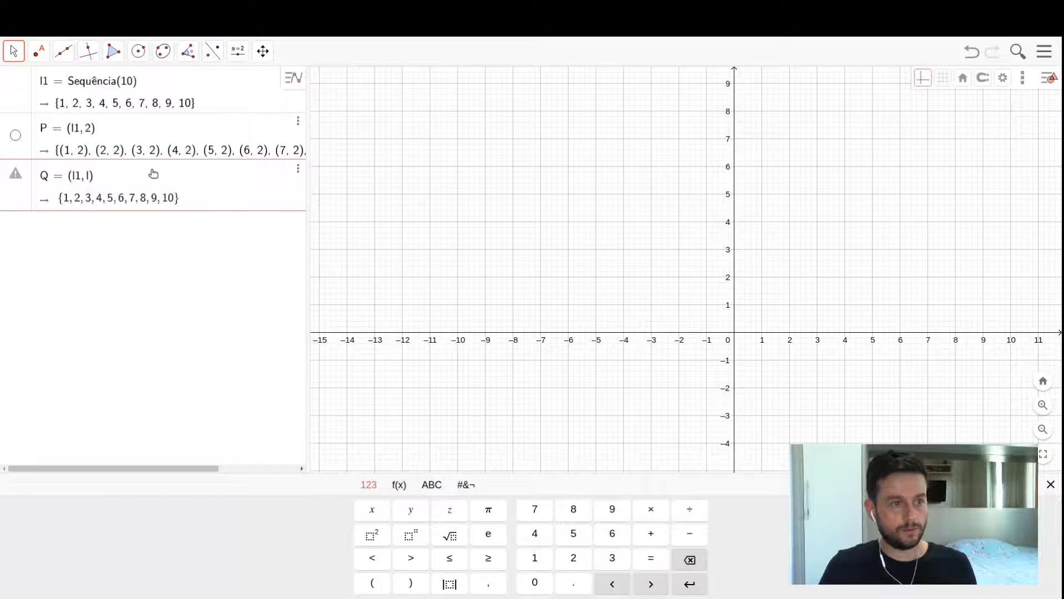
key("Return")
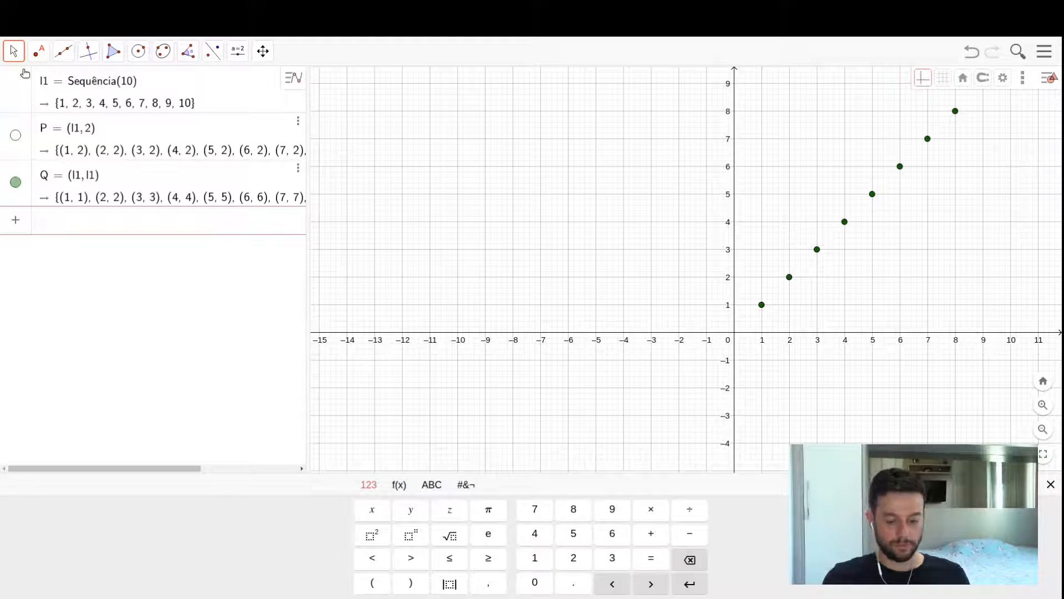
Define the point list S = (l1, sen(l1)) and hide the point list Q.
type("S = ")
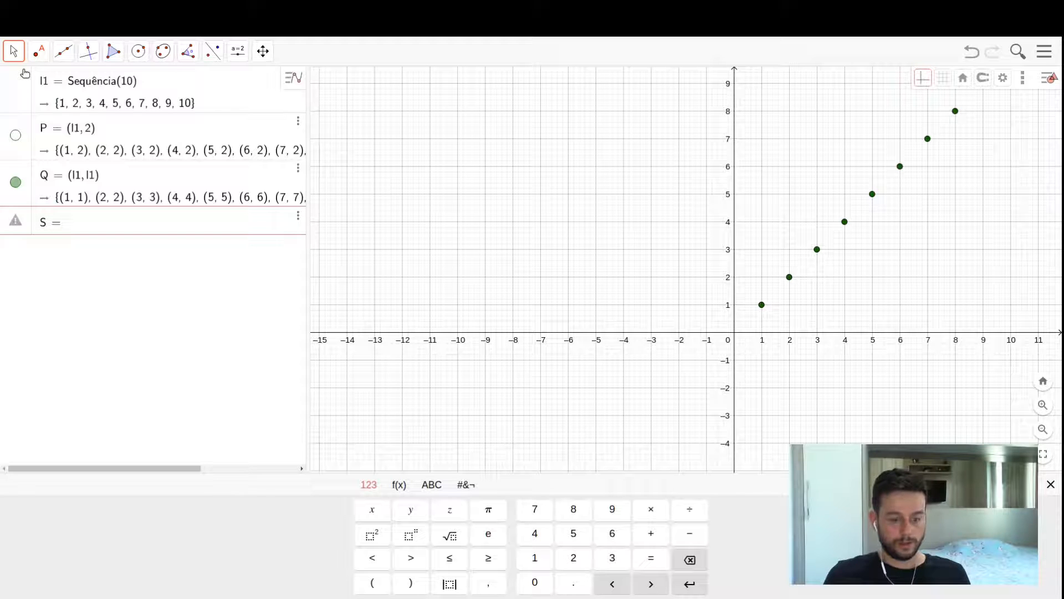
type("(")
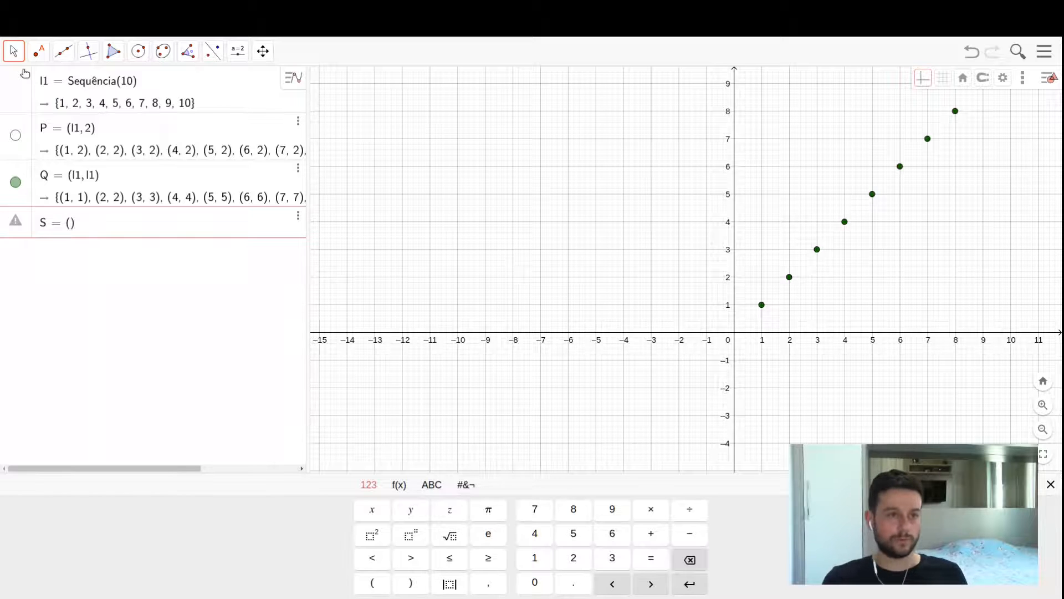
type("l1, sen(")
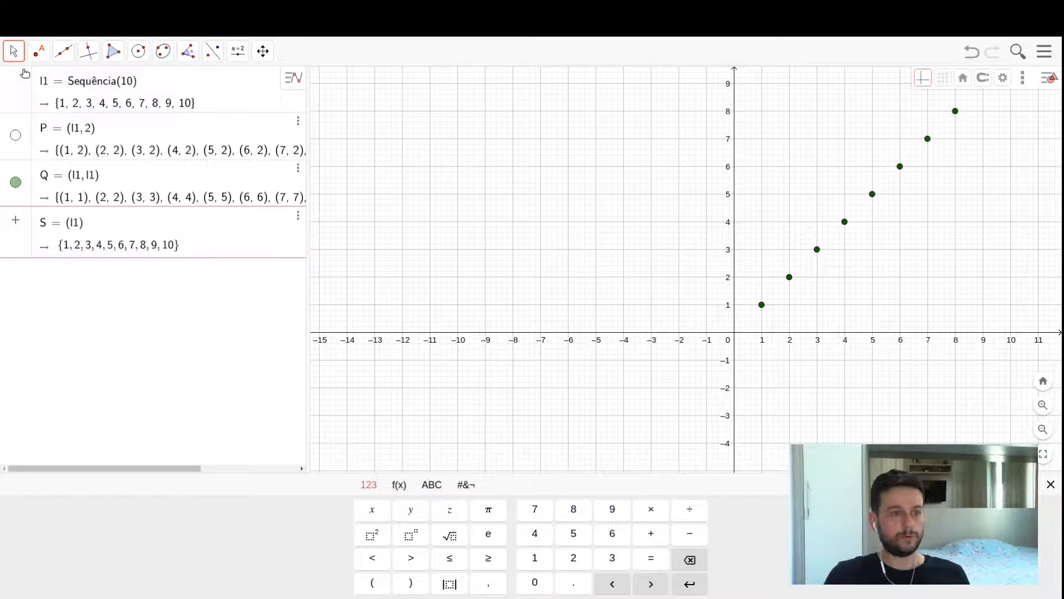
type("l1")
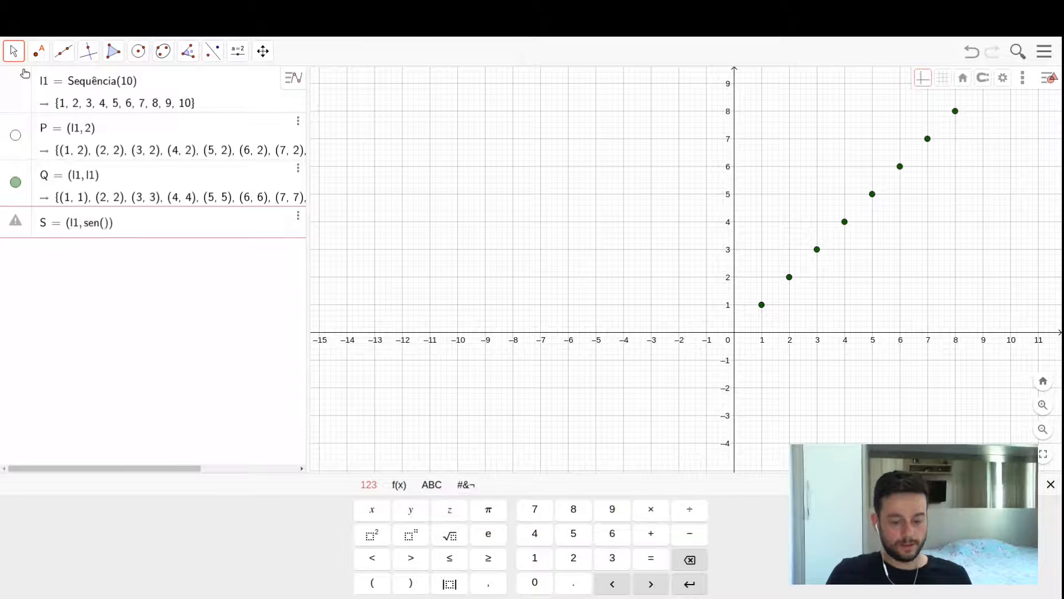
key("Right")
key("Right")
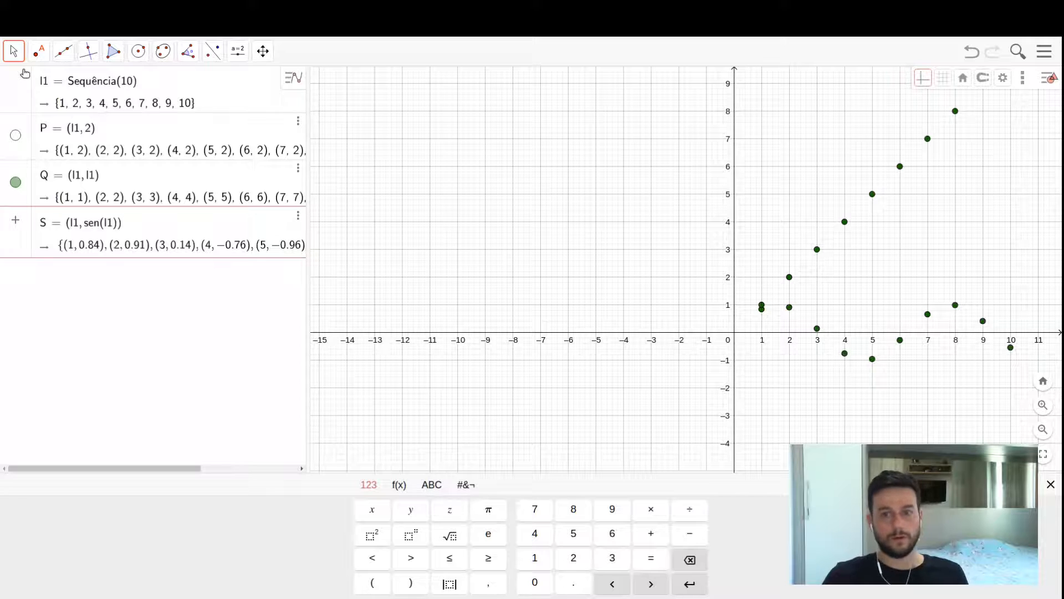
key("Return")
left_click(21, 183)
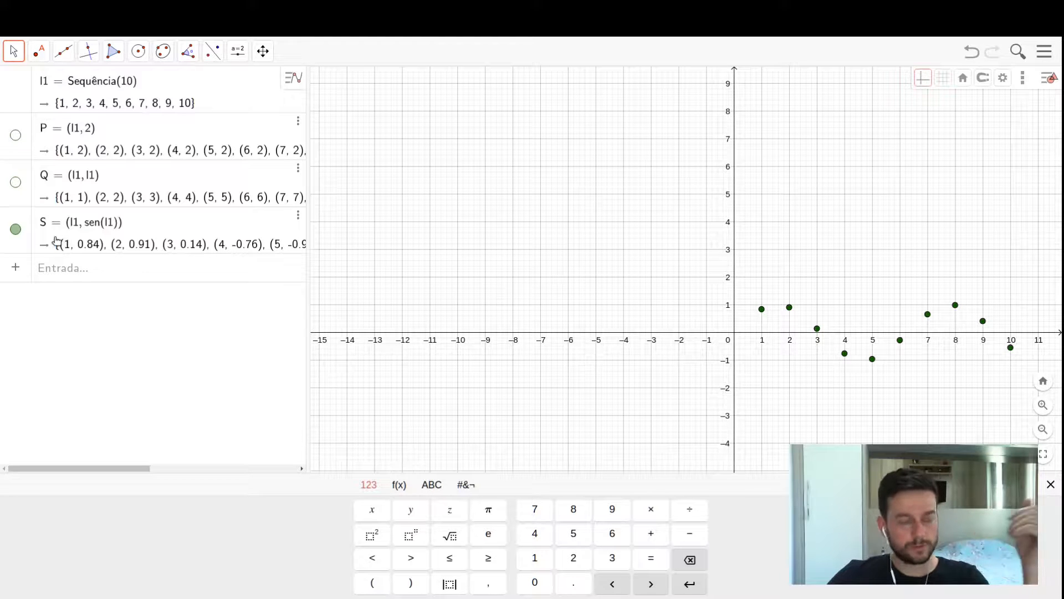
Hide the point list S and create a Sequência list with initial value -2 and final value 5.
left_click(16, 230)
left_click(75, 273)
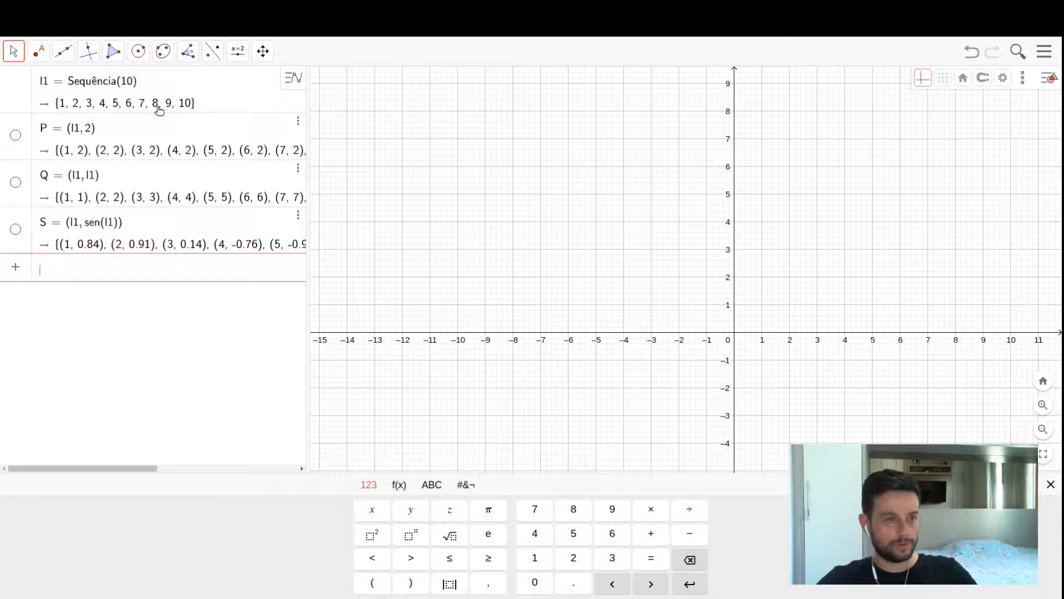
type("seque")
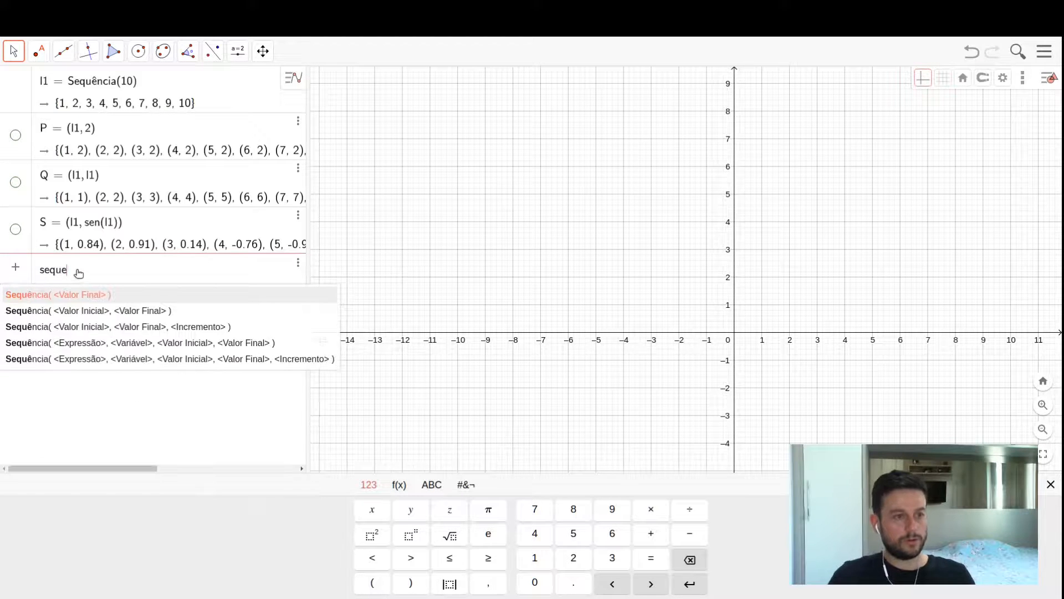
key("Down")
key("Return")
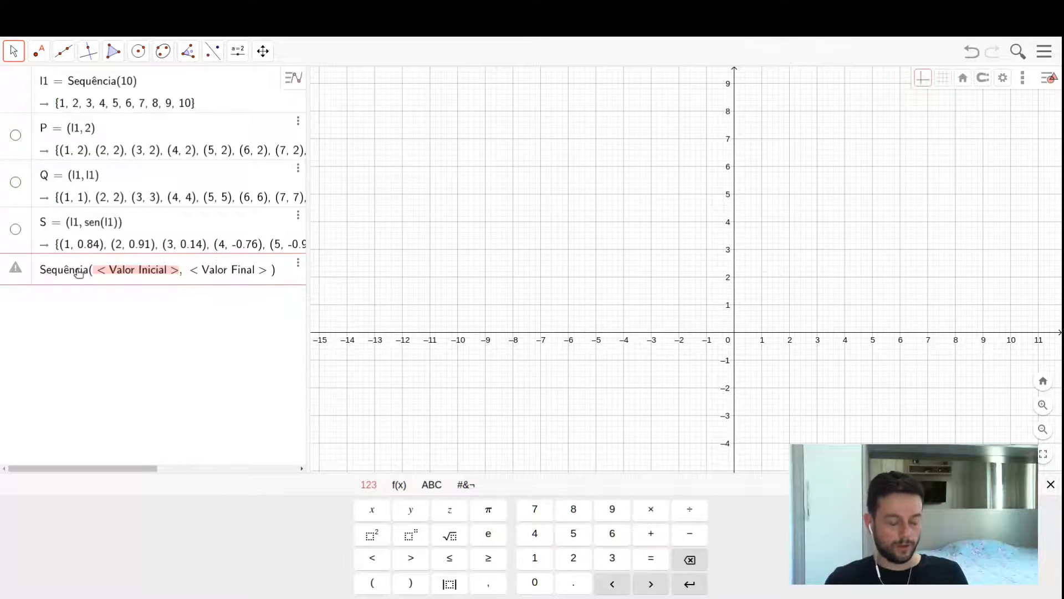
type("-2")
key("Tab")
type("5")
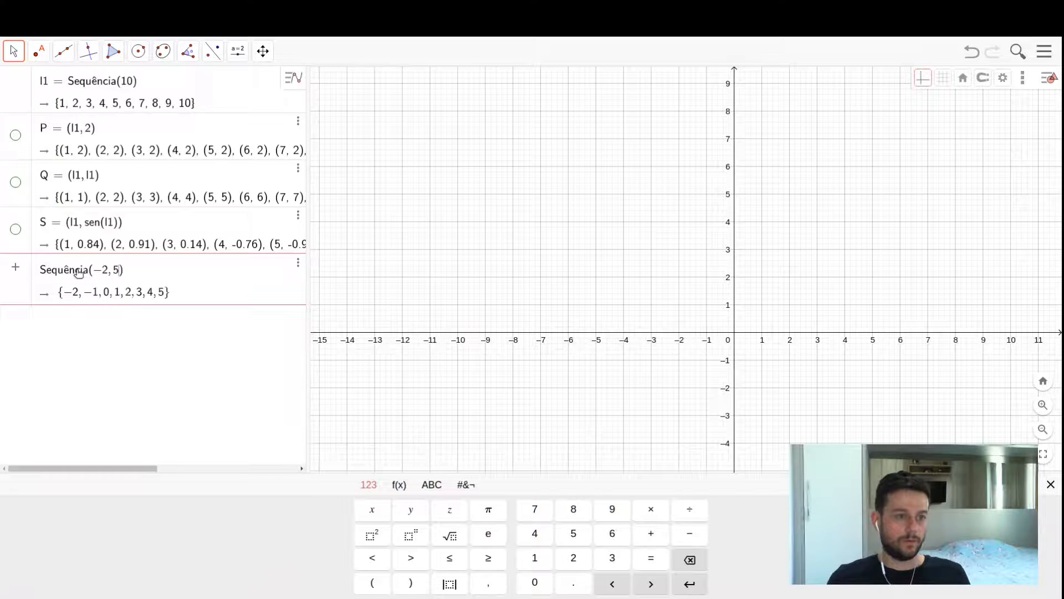
key("Return")
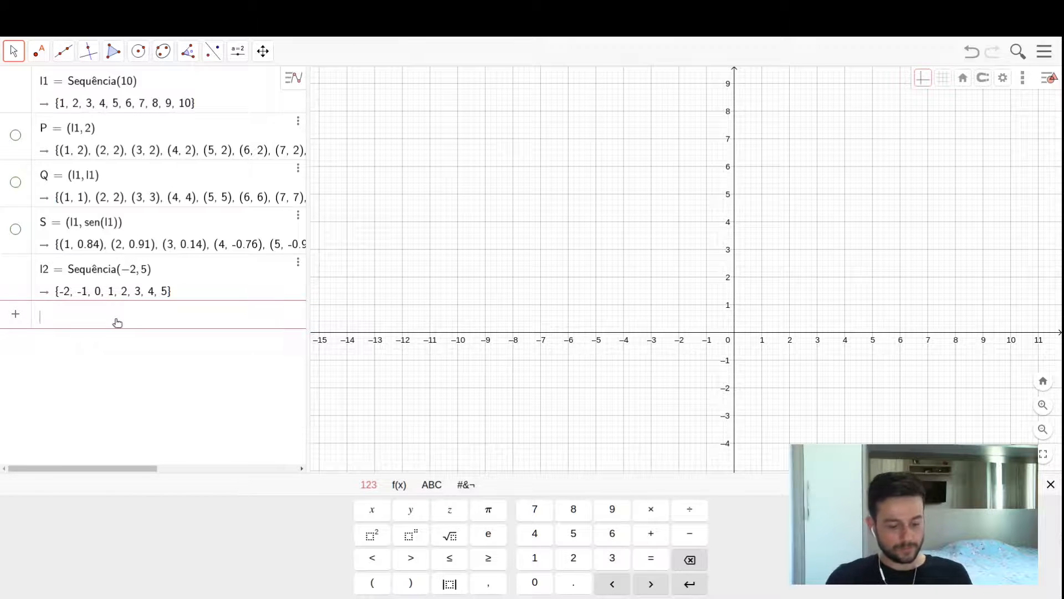
Create a Sequência list with initial value -2, final value 5 and increment 0.3.
type("seque")
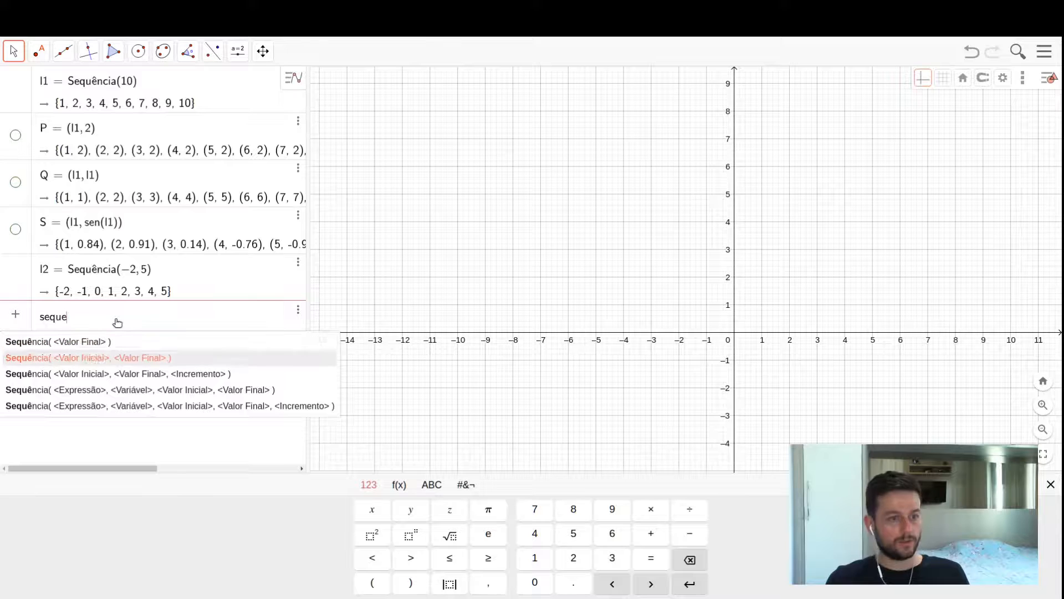
key("Down")
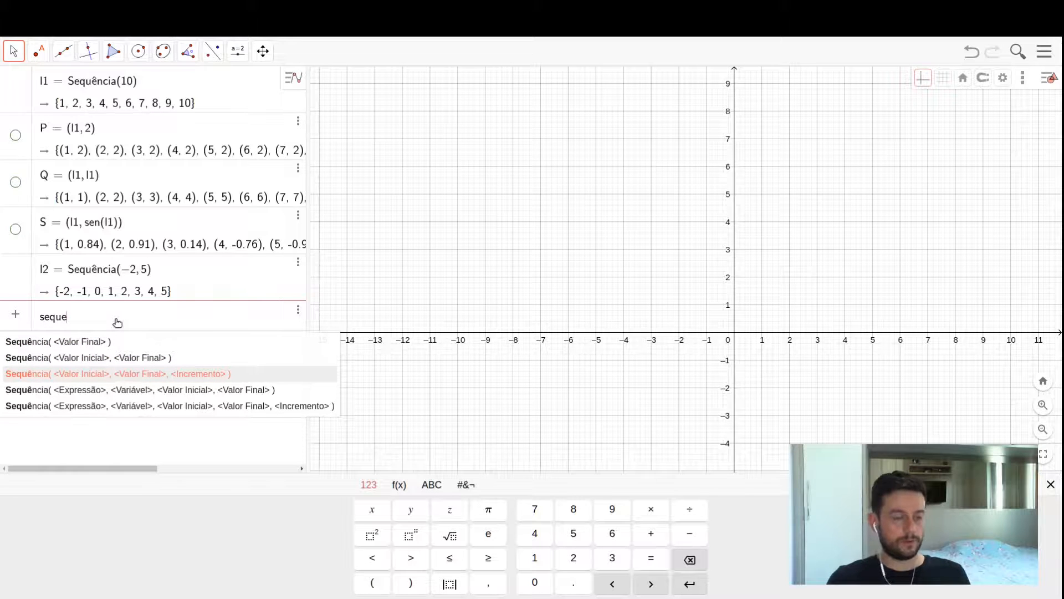
key("Return")
type("02")
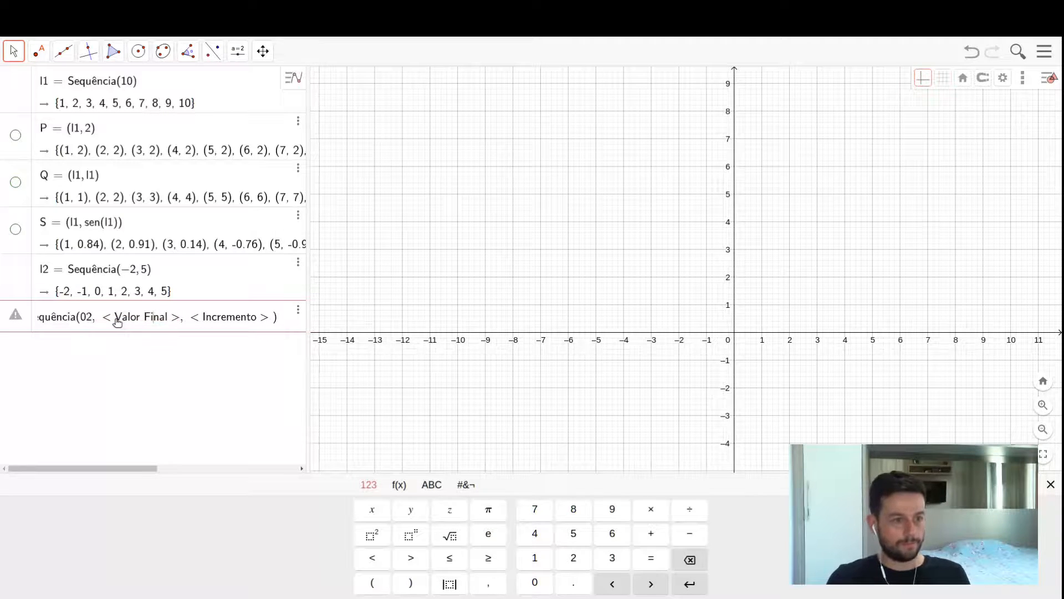
key("BackSpace")
key("BackSpace")
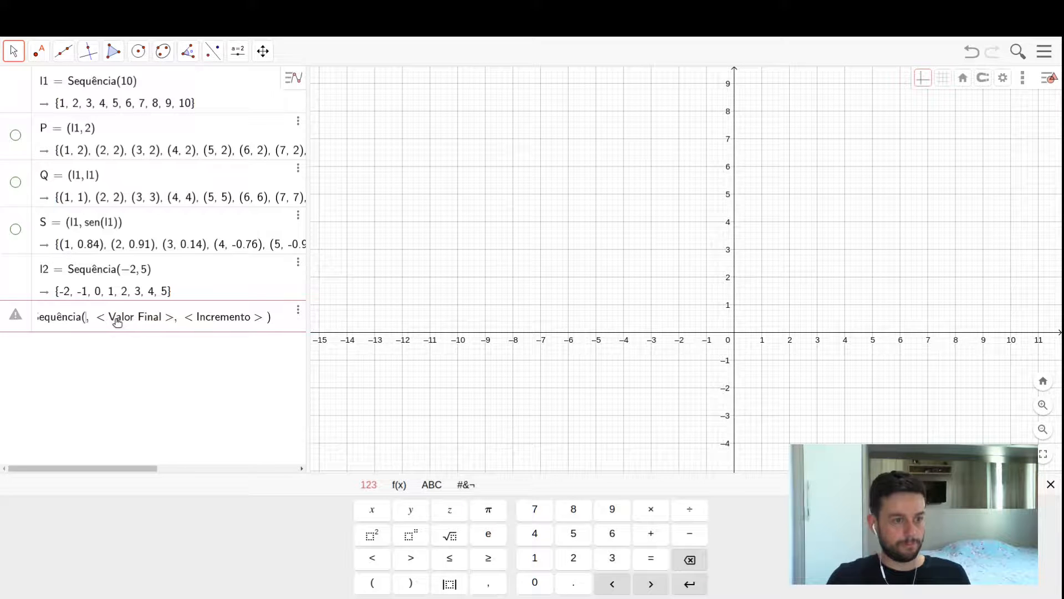
type("-2")
key("Tab")
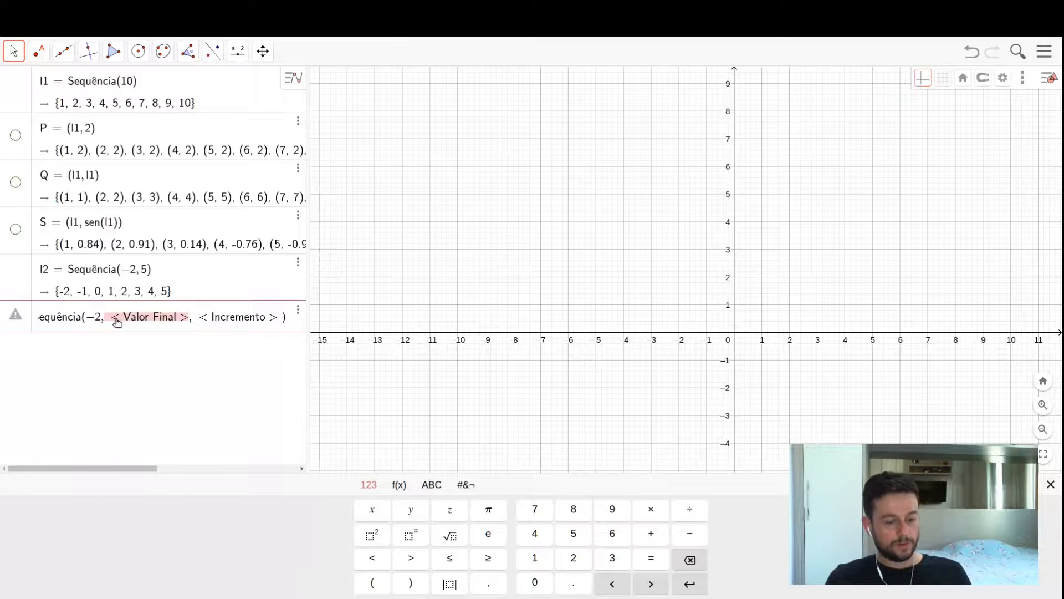
type("5")
key("Tab")
type("0")
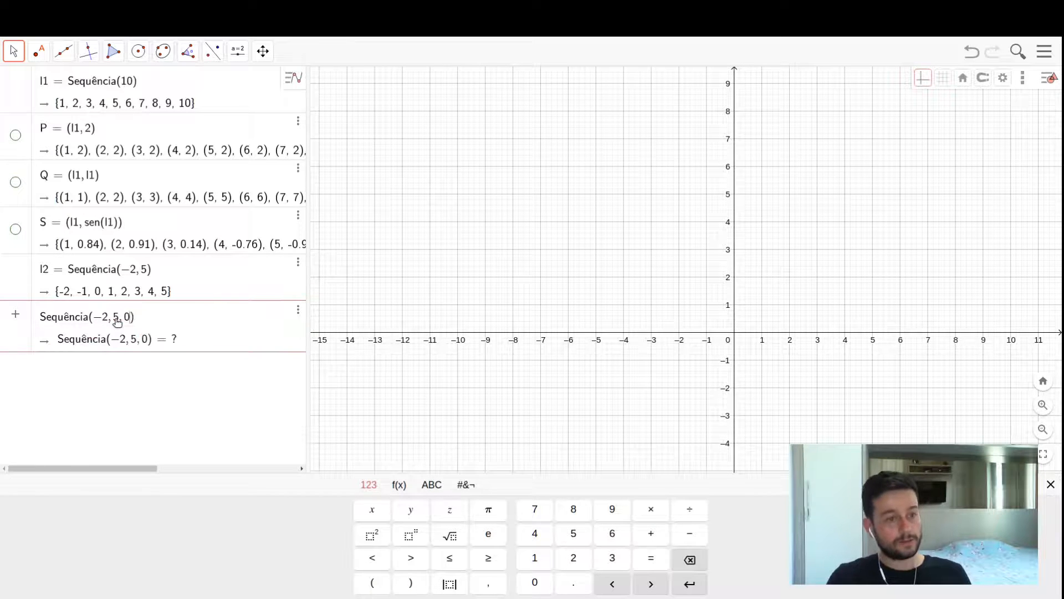
type(".3")
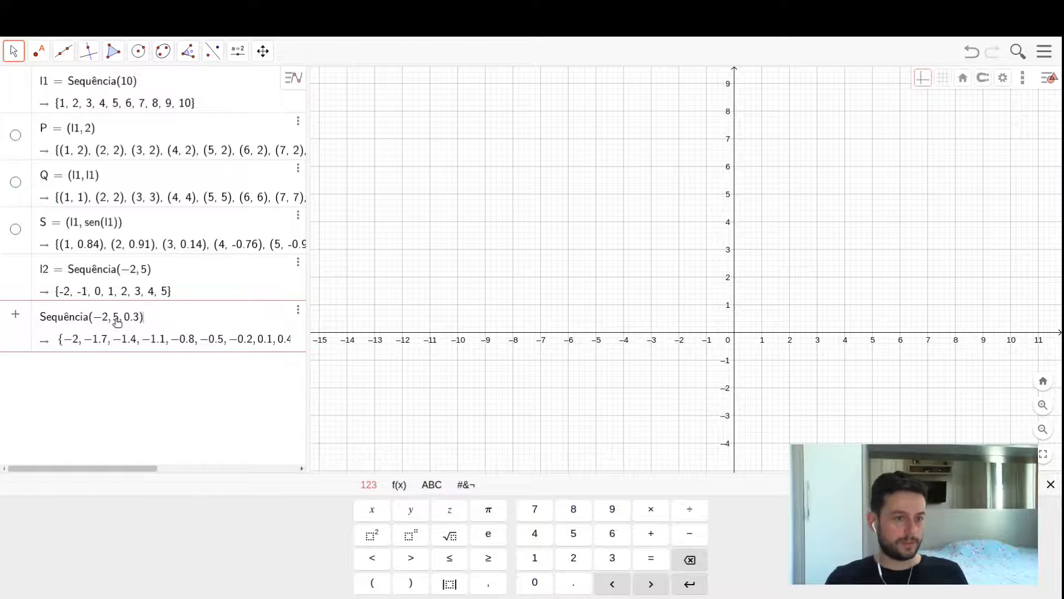
key("Return")
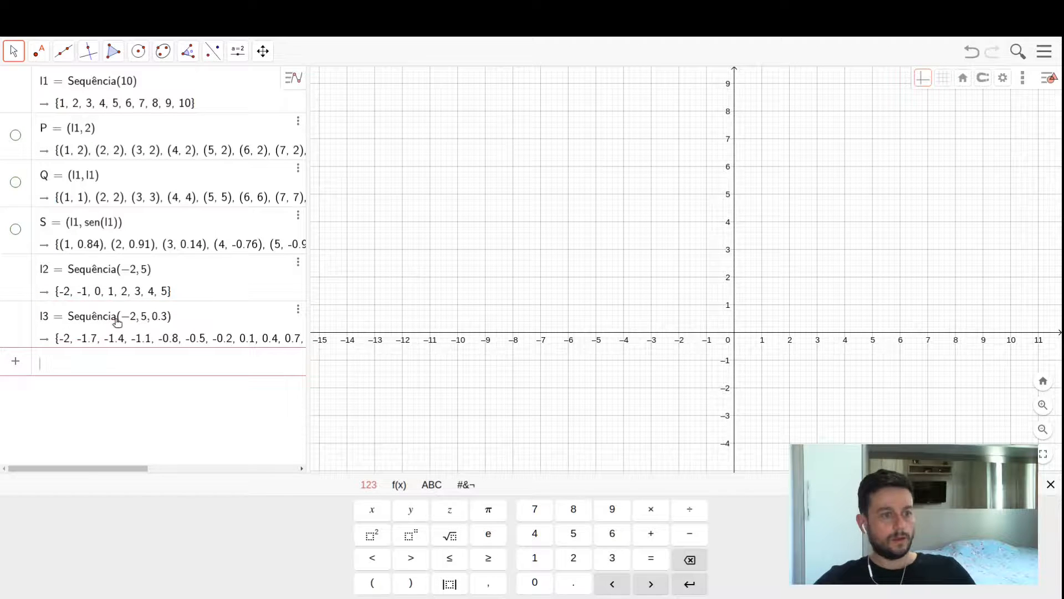
mouse_move(86, 471)
left_mouse_down()
mouse_move(265, 470)
mouse_move(73, 464)
left_mouse_up()
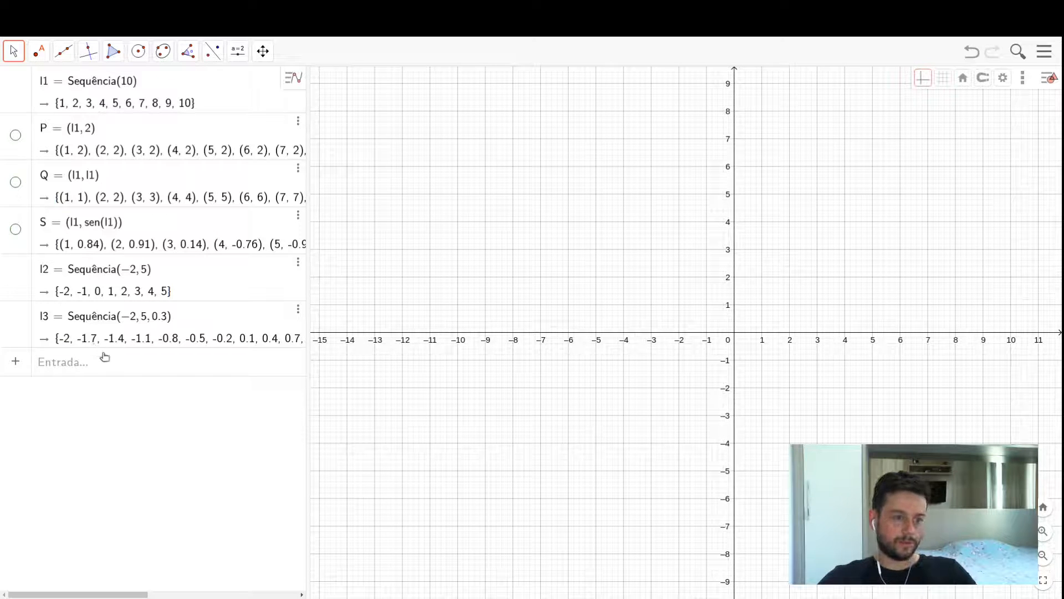
Define the point list S2 = (l3, cos(l3)).
left_click_drag(114, 594, 263, 594)
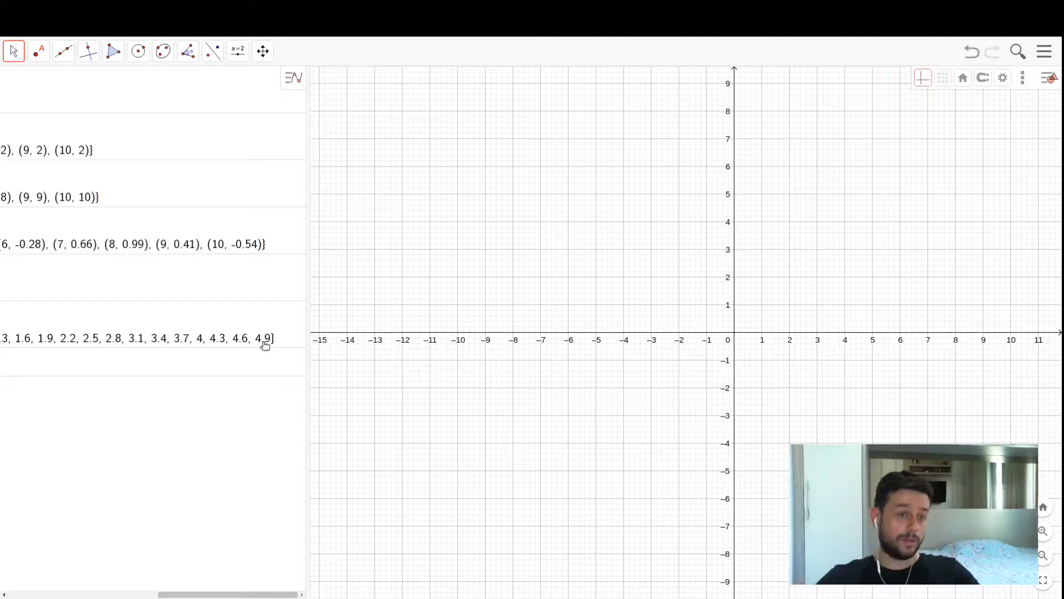
left_click_drag(227, 594, 2, 569)
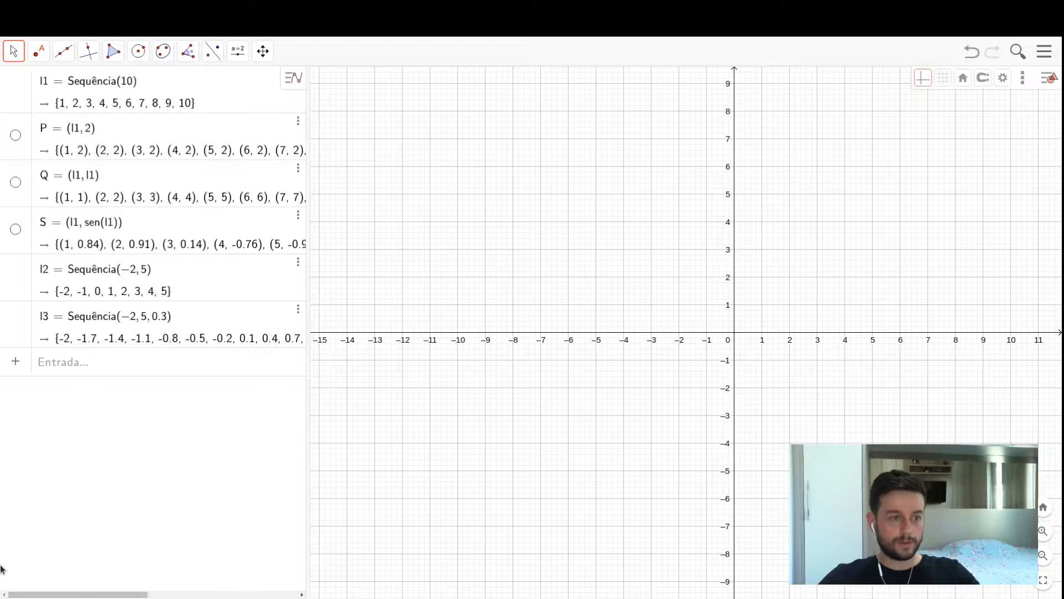
left_click(150, 369)
type("S")
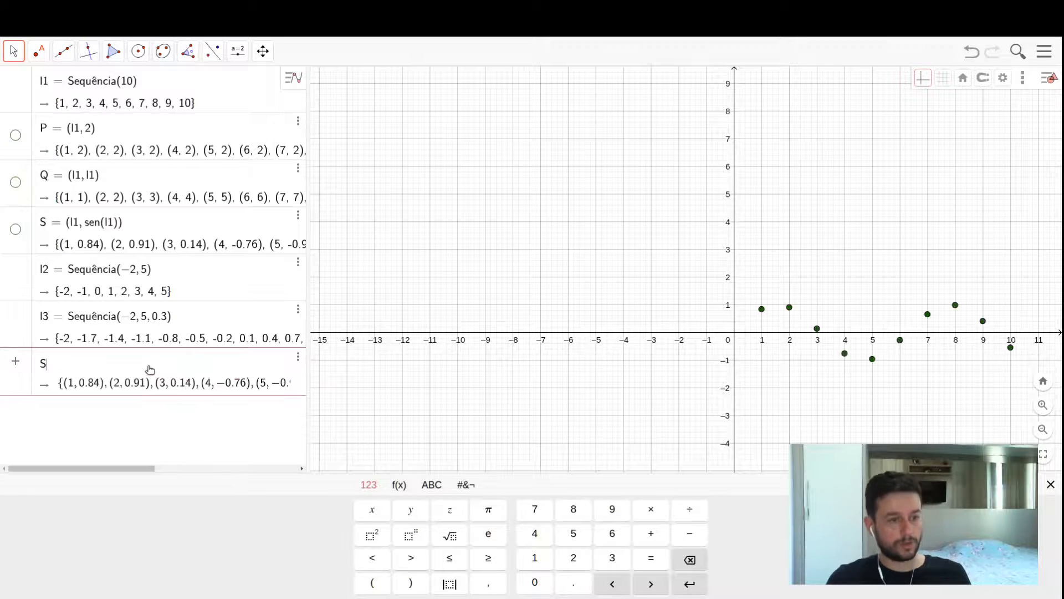
type("2 ")
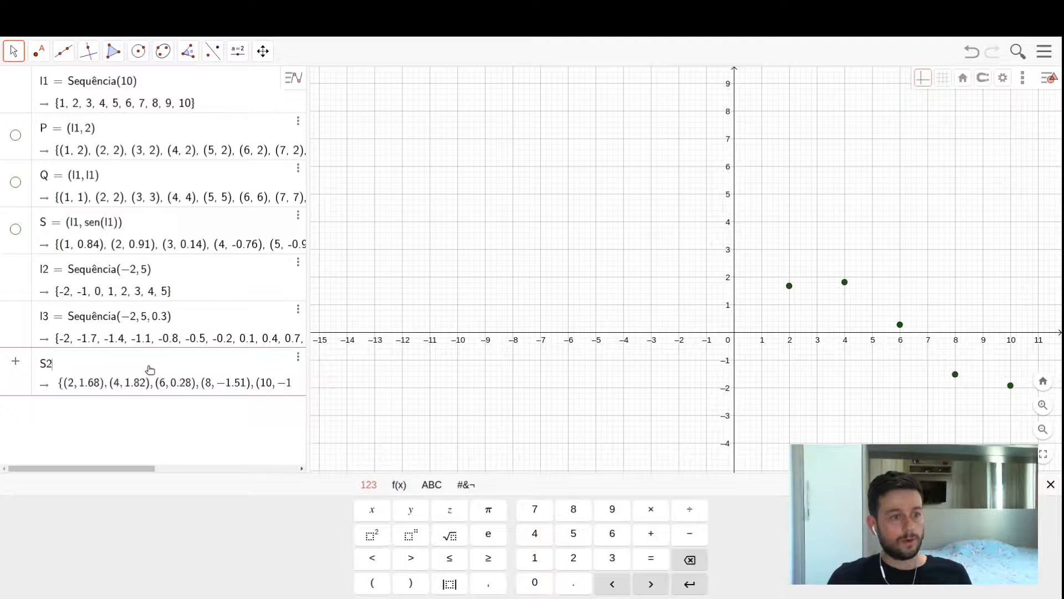
type("=")
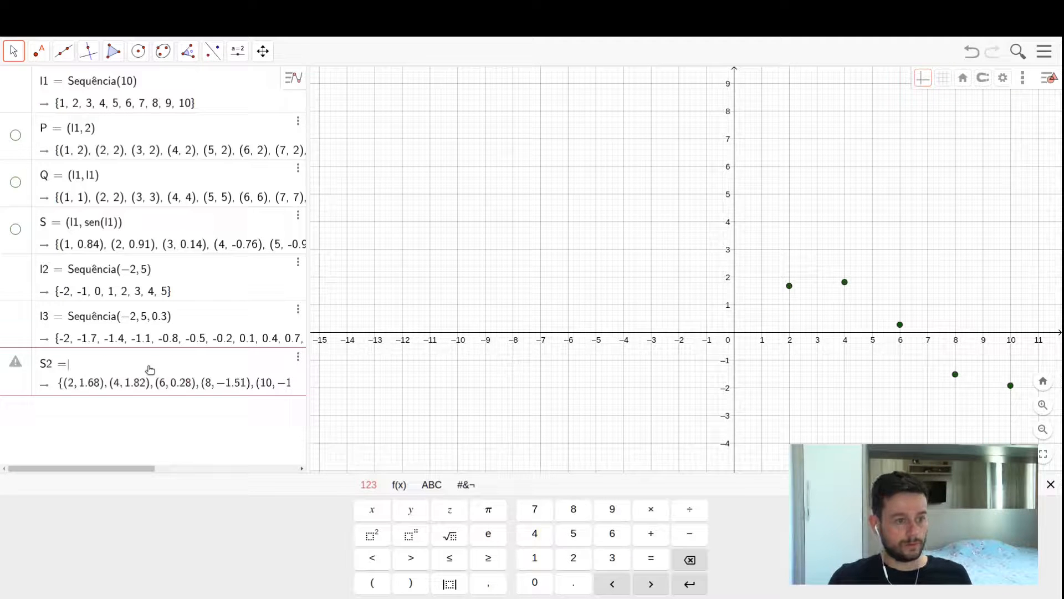
type("(")
type("l3")
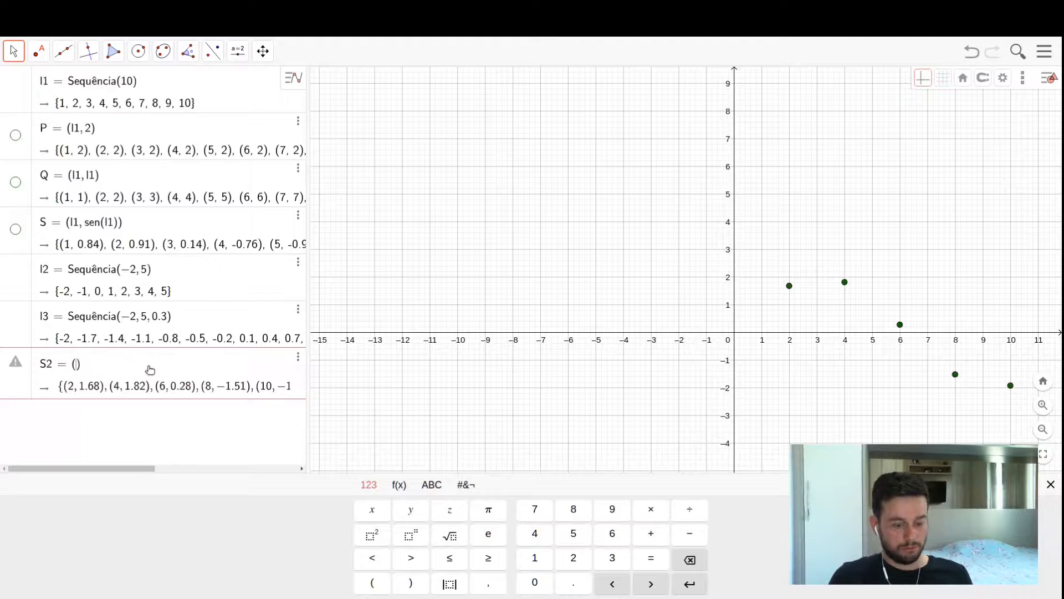
type(", ")
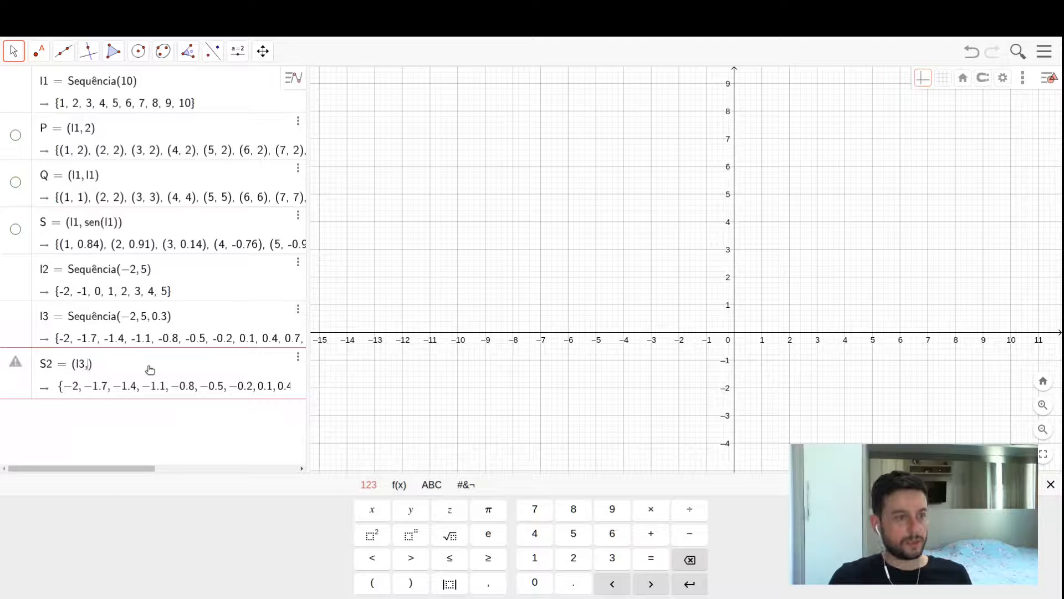
type("cos(")
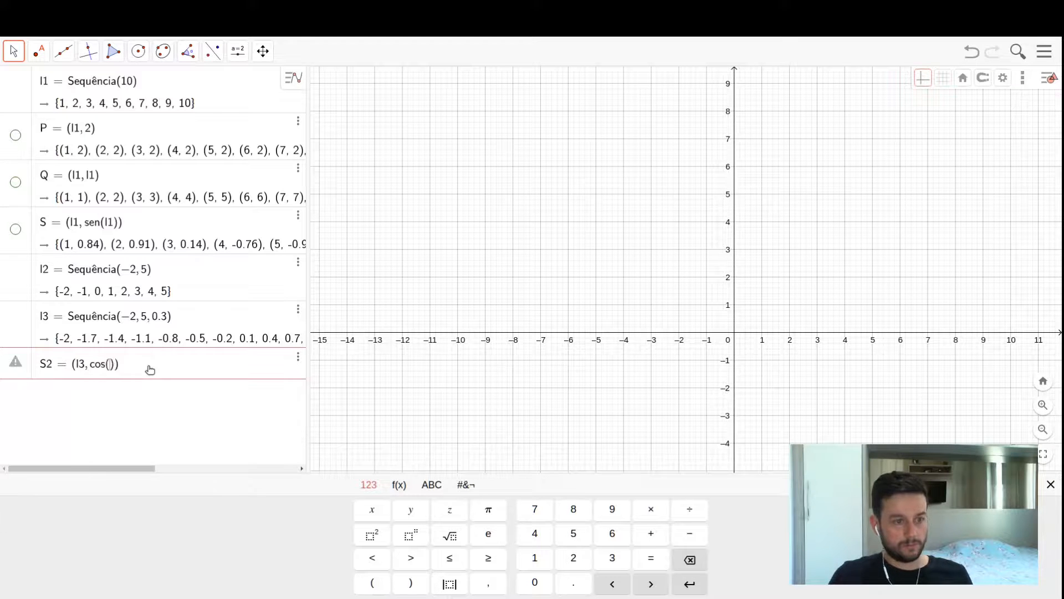
type("l3")
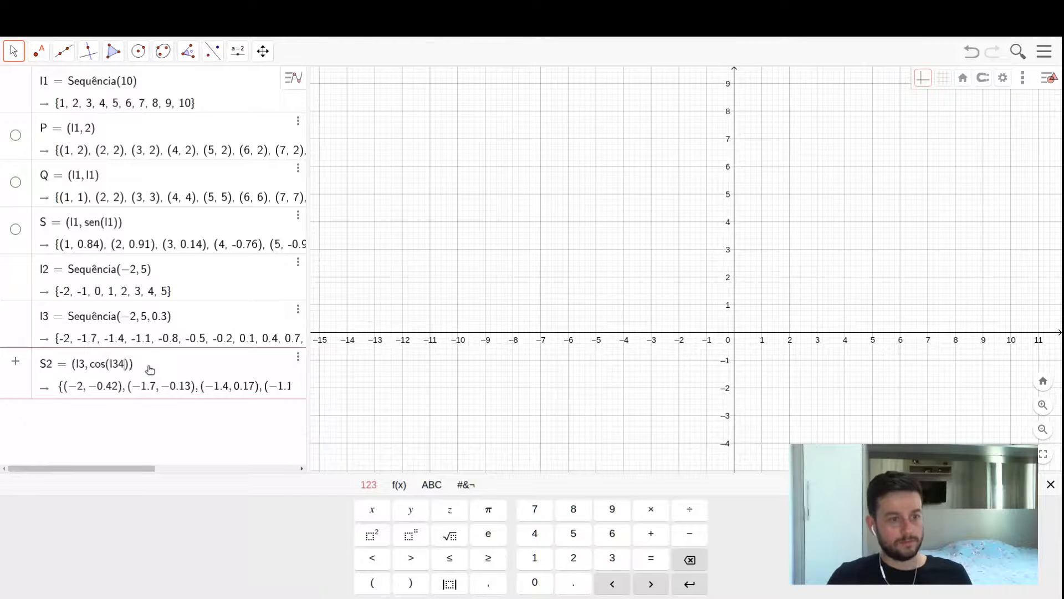
key("Return")
key("Return")
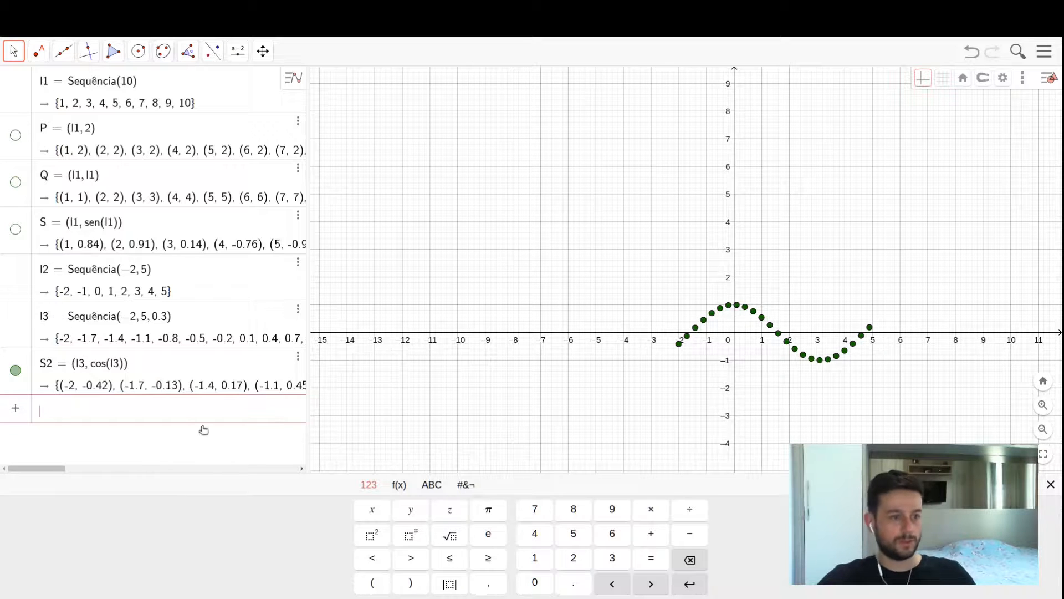
Hide the point list S2 and start a Sequência with expression, variable, initial value, final value and increment, using Círculo(Ponto, Raio) as its expression.
left_click(16, 370)
left_click(57, 414)
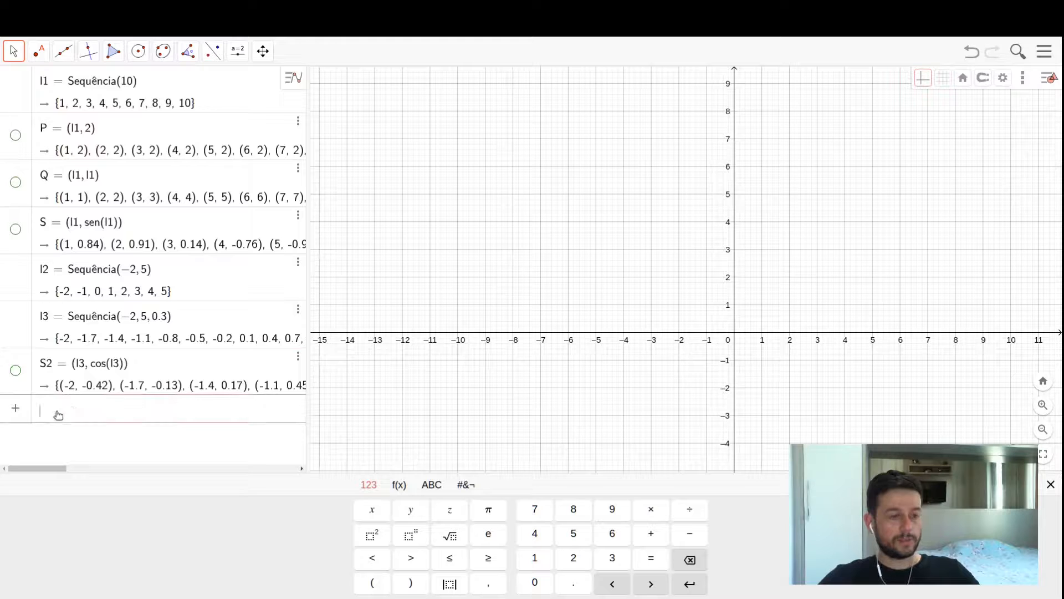
type("seuq")
key("BackSpace")
key("BackSpace")
type("q")
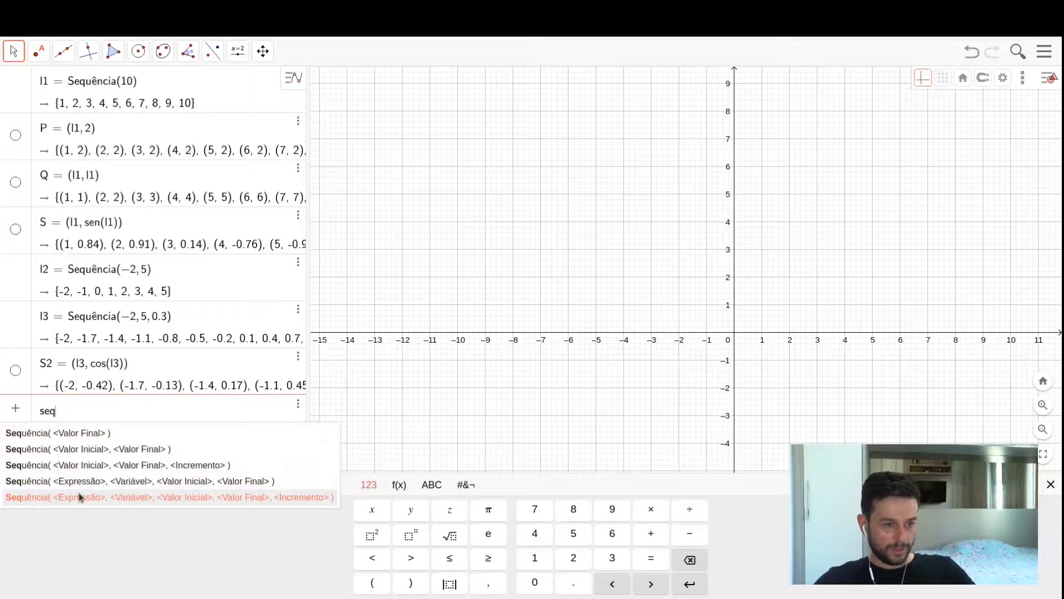
left_click(298, 496)
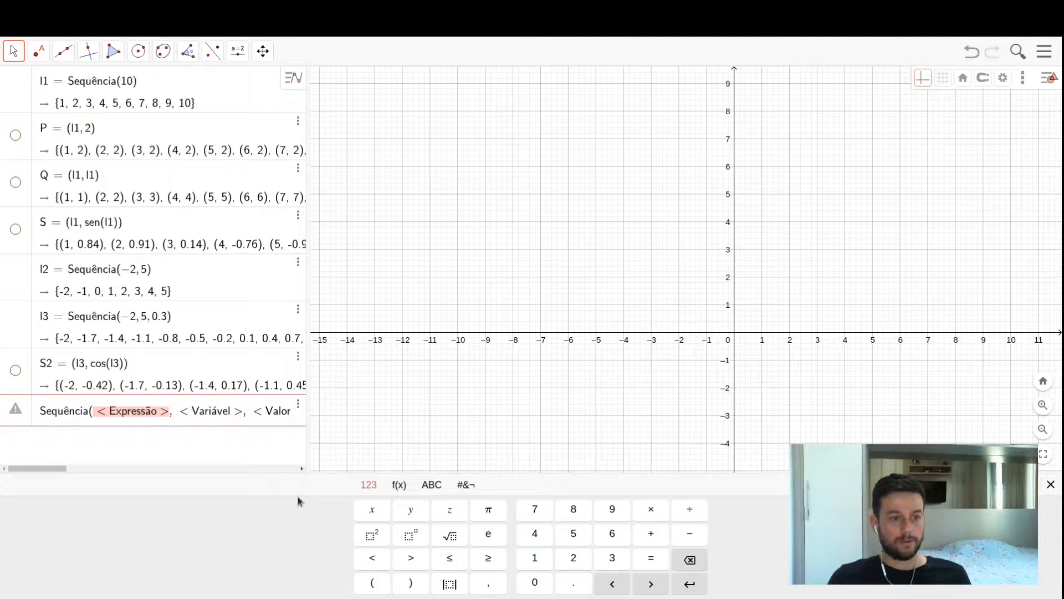
type("cir")
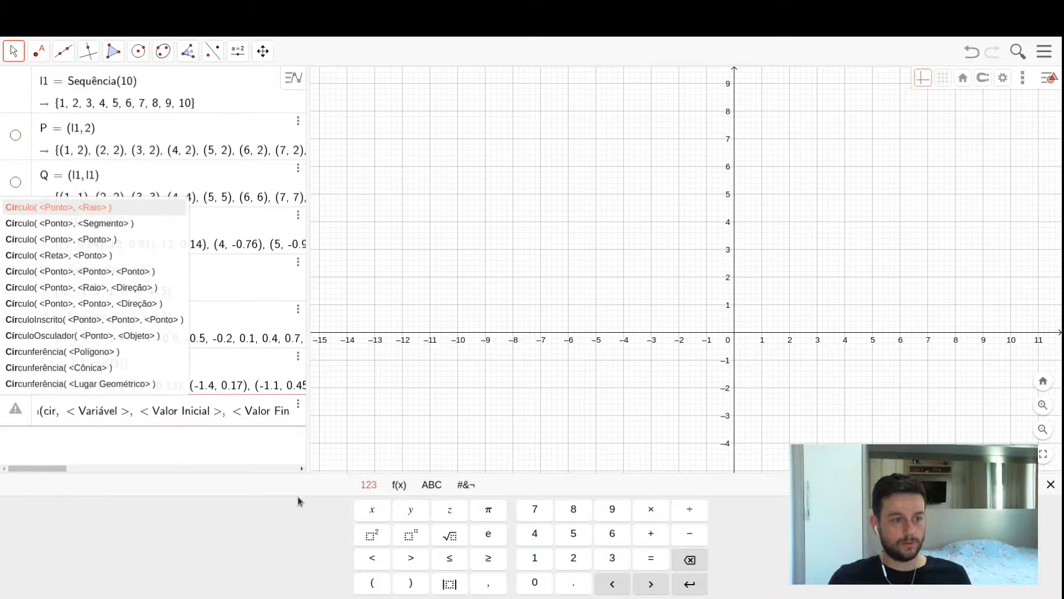
key("Return")
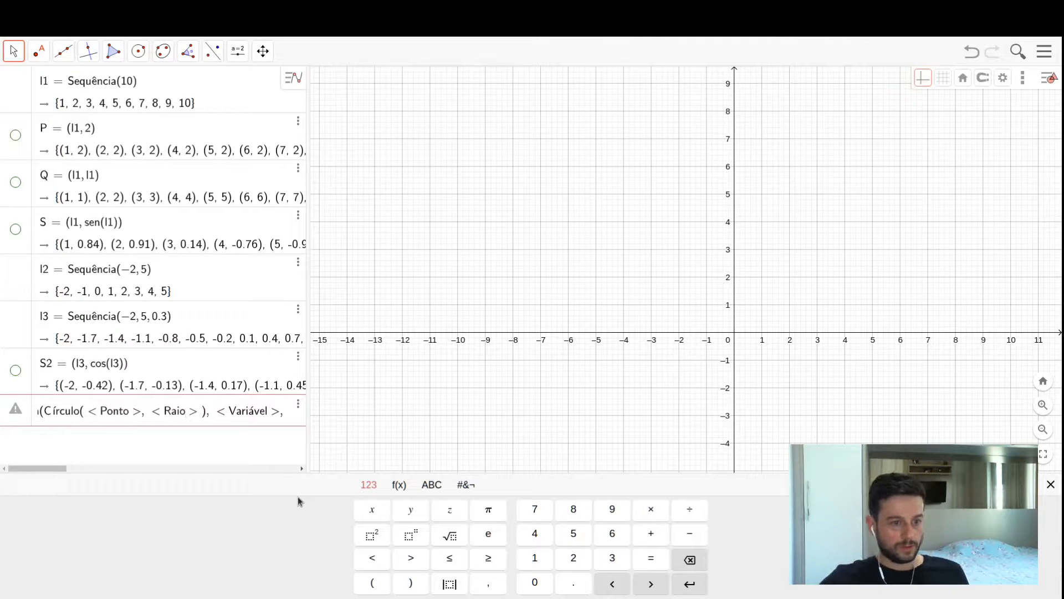
Set the circle's centre point to (1,2) and its radius to r within the Sequência expression.
double_click(120, 415)
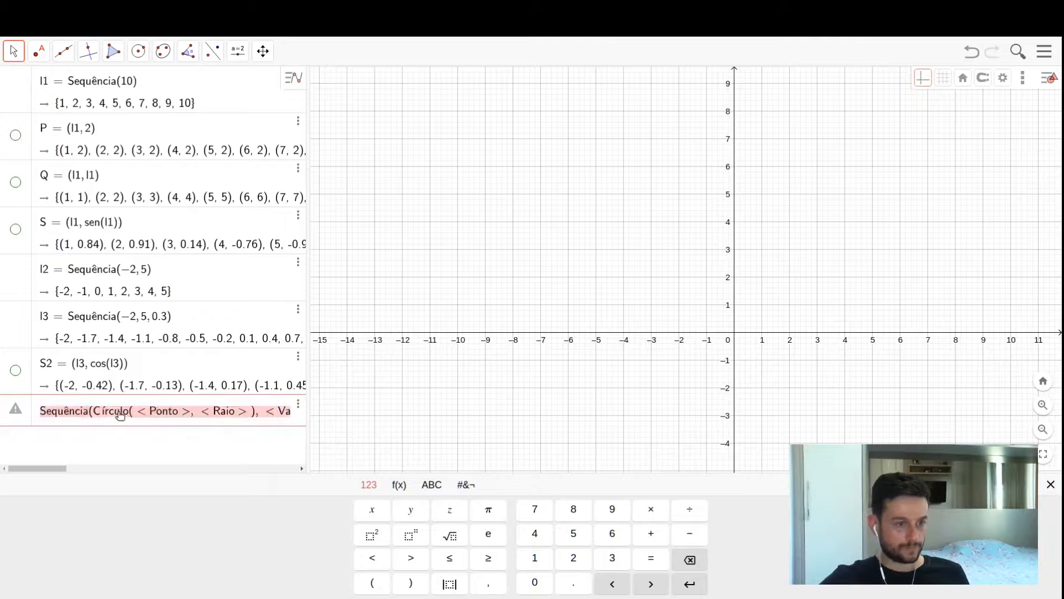
left_click(163, 415)
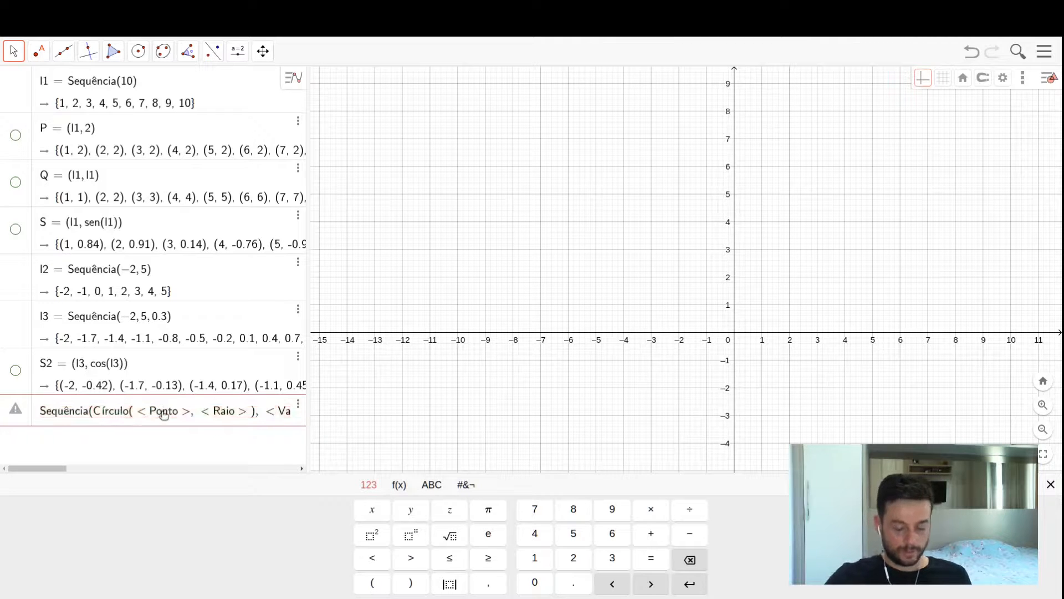
key("Tab")
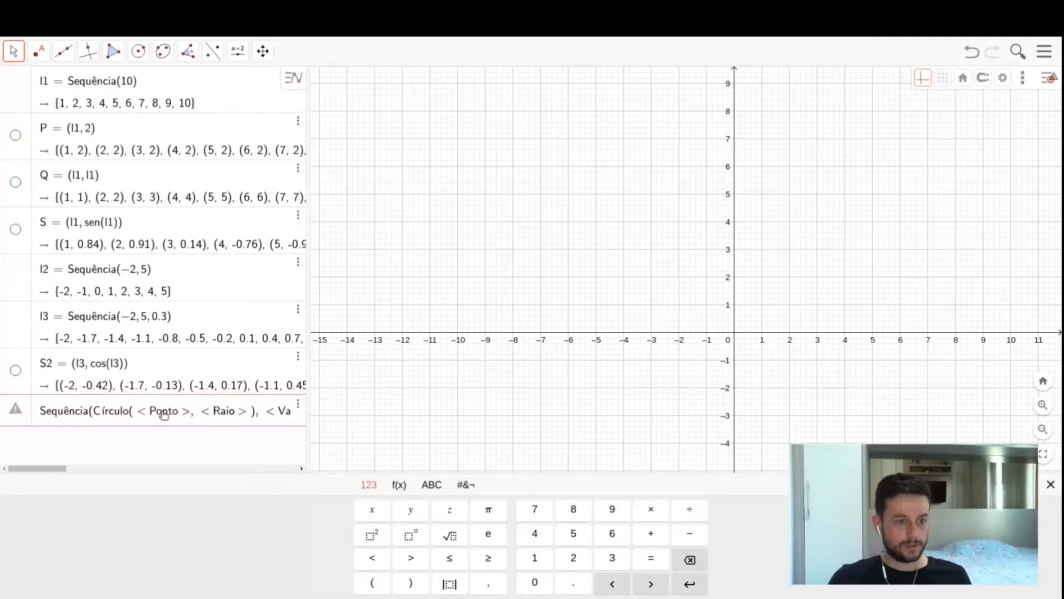
key("shift+Left")
key("shift+Left")
key("shift+Left")
key("shift+Left")
key("shift+Left")
key("shift+Left")
key("shift+Left")
key("shift+Left")
key("shift+Left")
type("(1,2")
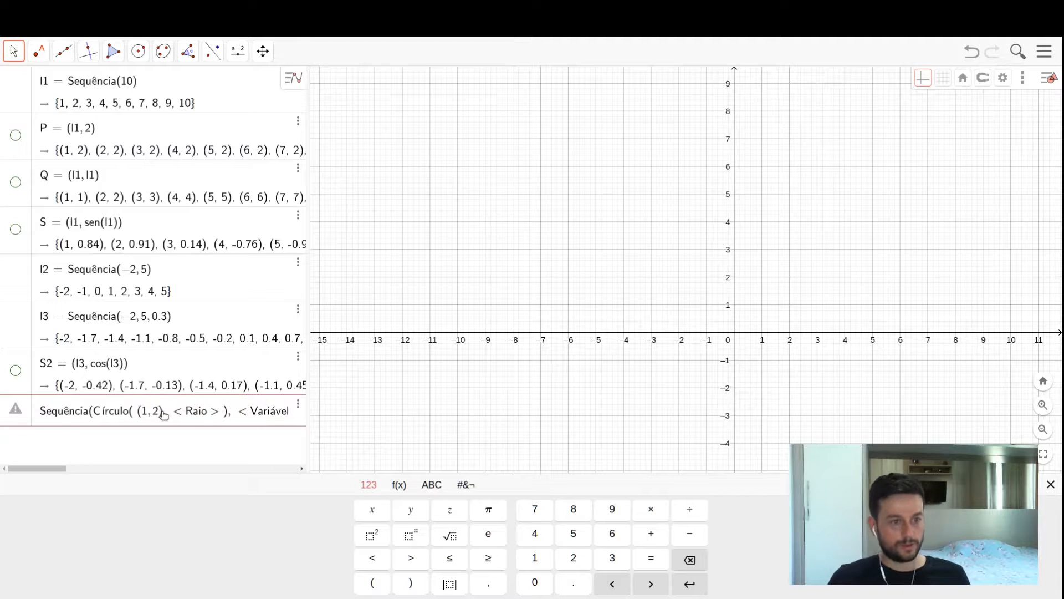
key("Tab")
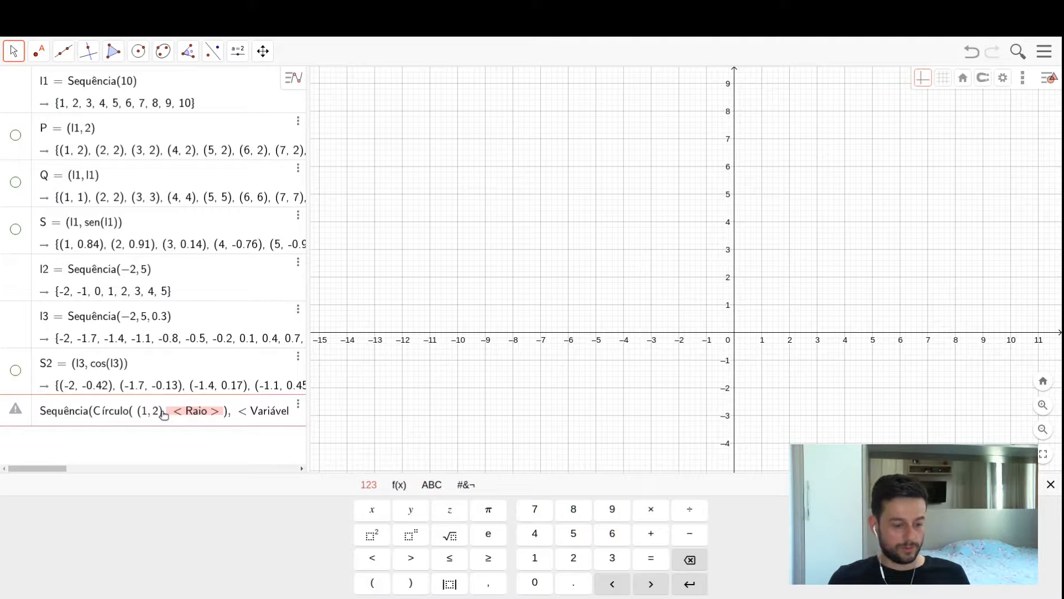
type("r")
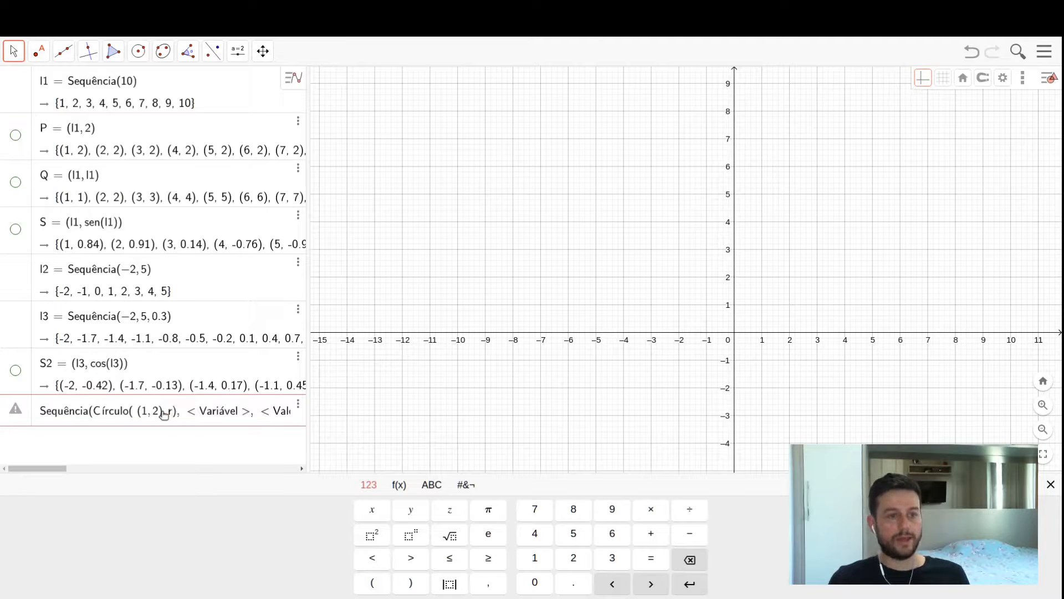
Complete the circle Sequência with variable r, initial value 1, final value 5 and increment 0.5.
key("Tab")
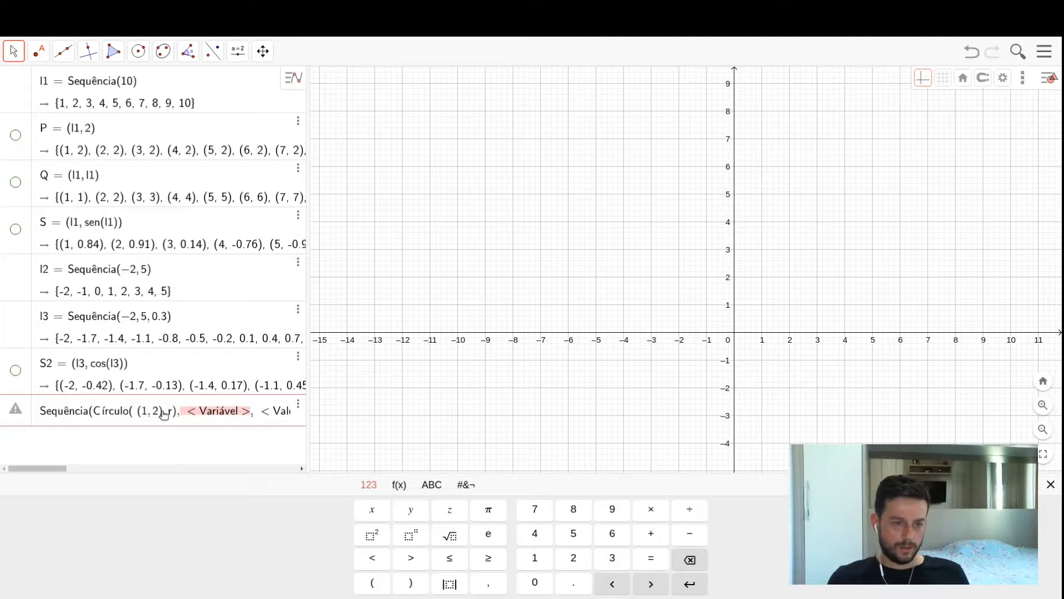
type("r,")
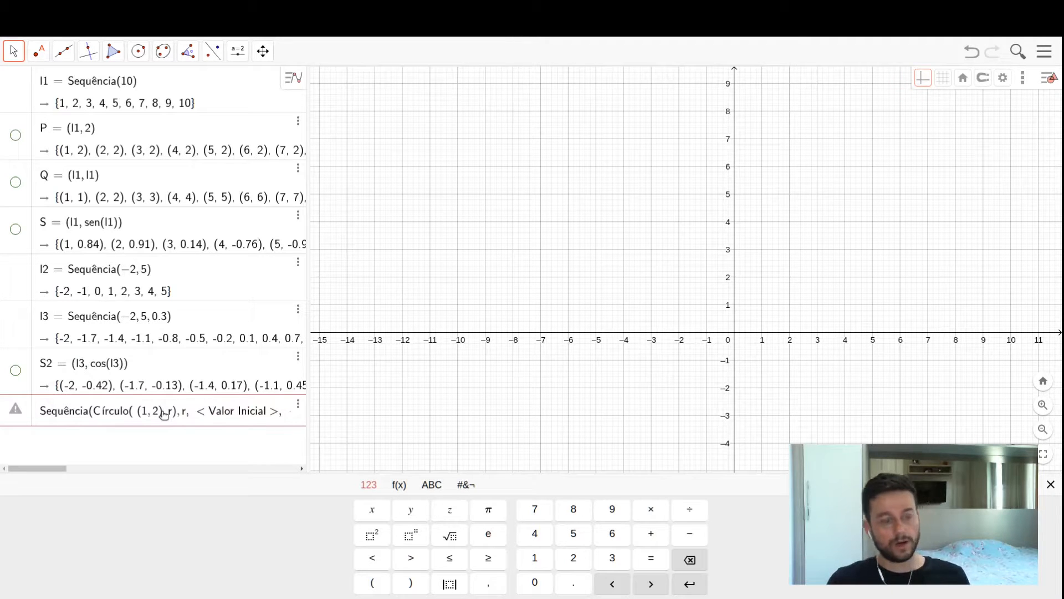
key("Tab")
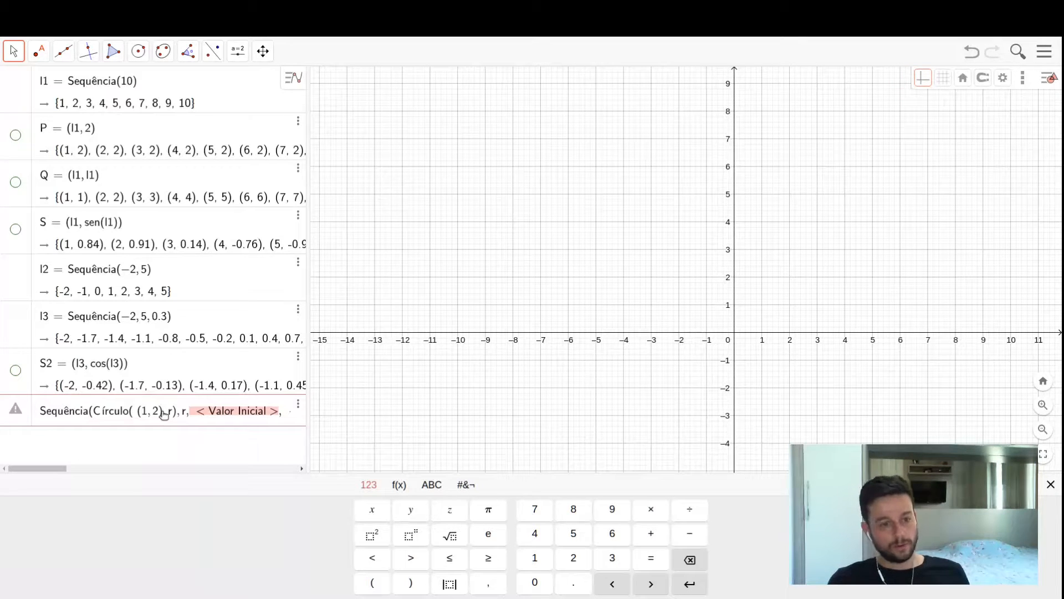
type("1,")
key("Tab")
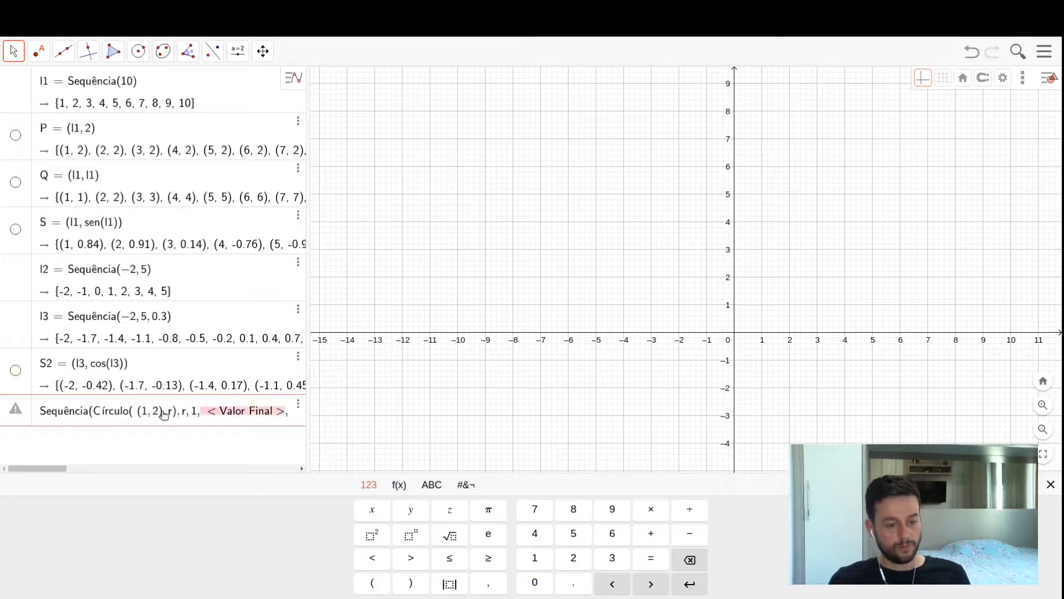
type("5")
key("Tab")
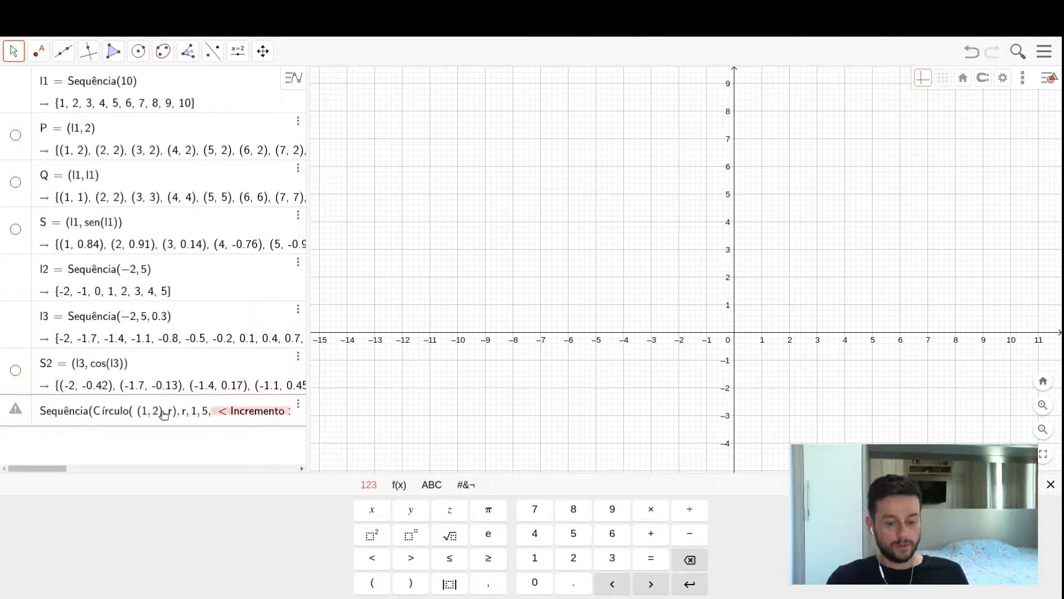
type("0.5")
key("Return")
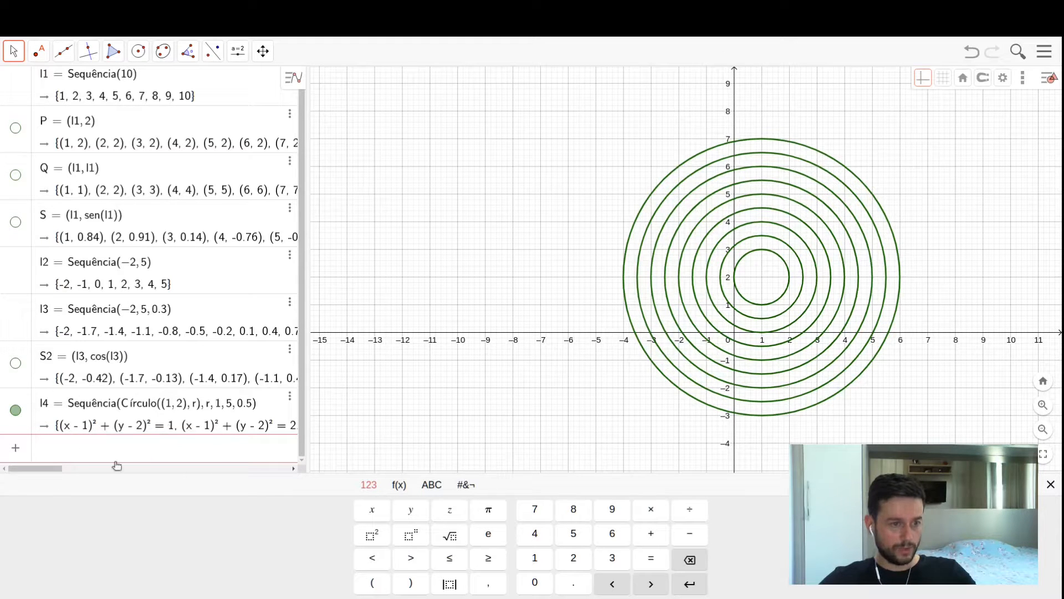
Start another Sequência with expression, variable, initial value, final value and increment, entering k^2 as the expression.
left_click_drag(53, 469, 66, 468)
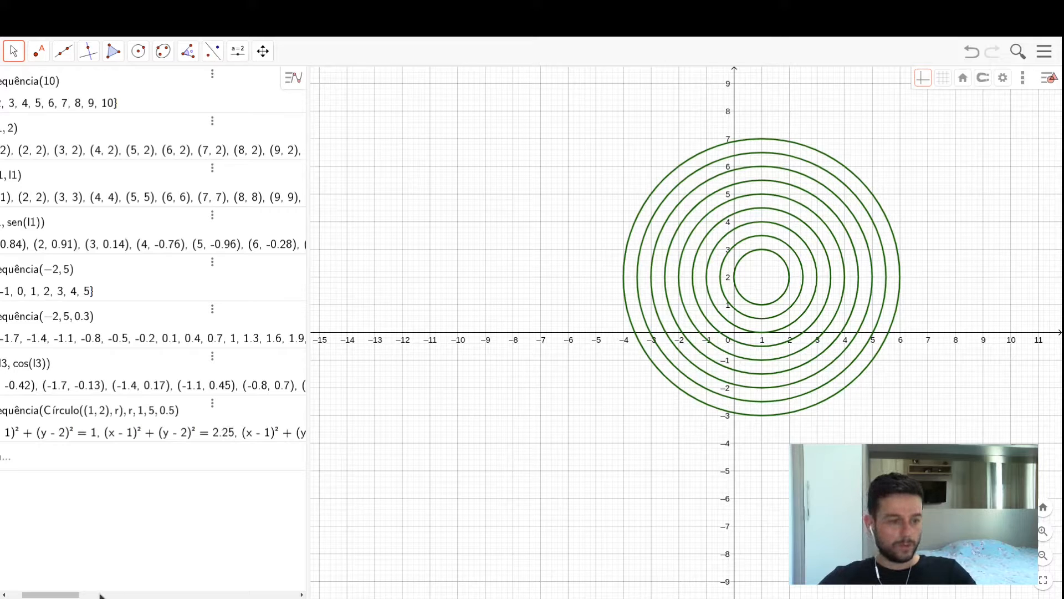
left_click_drag(61, 594, 47, 594)
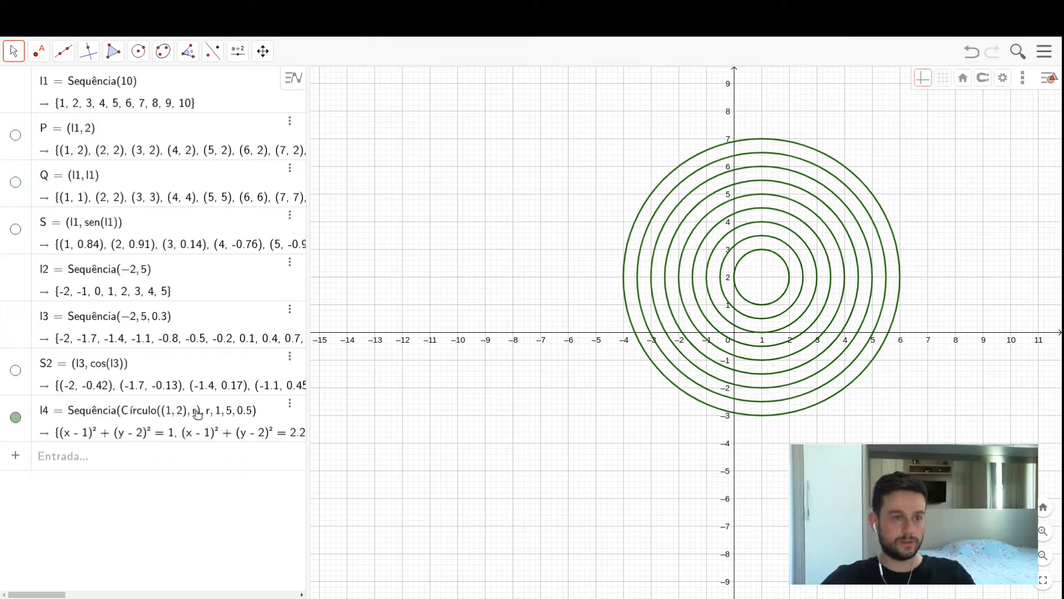
left_click(157, 465)
type("se")
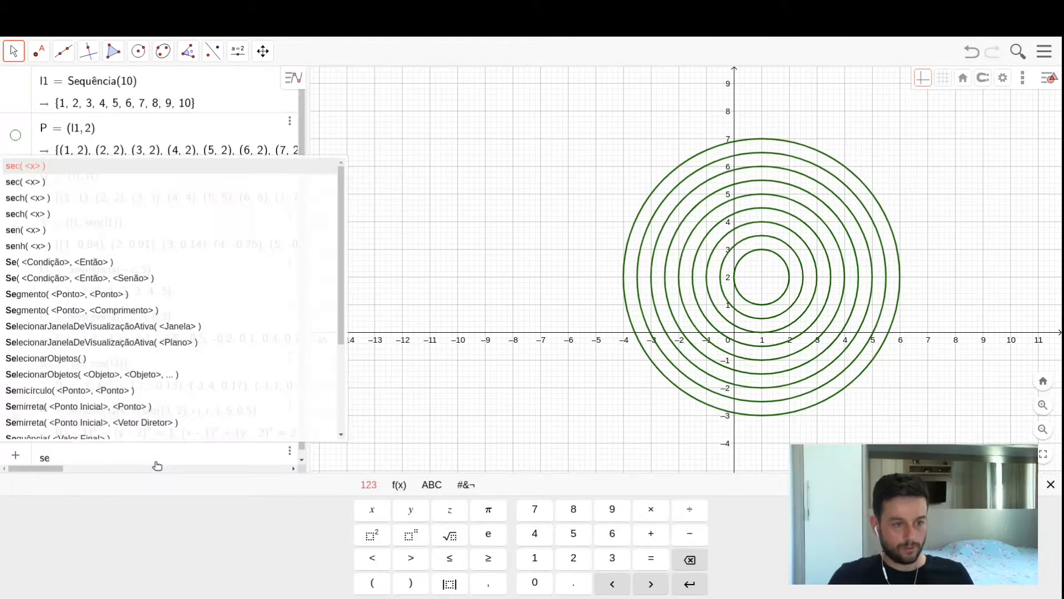
type("que")
key("Down")
key("Down")
key("Down")
key("Down")
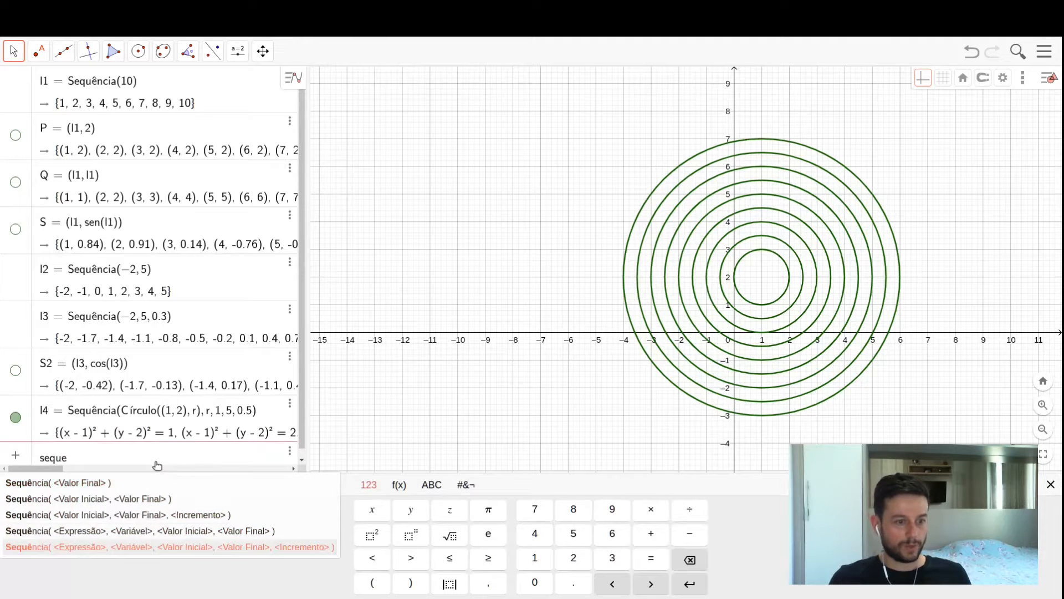
key("Return")
type("k")
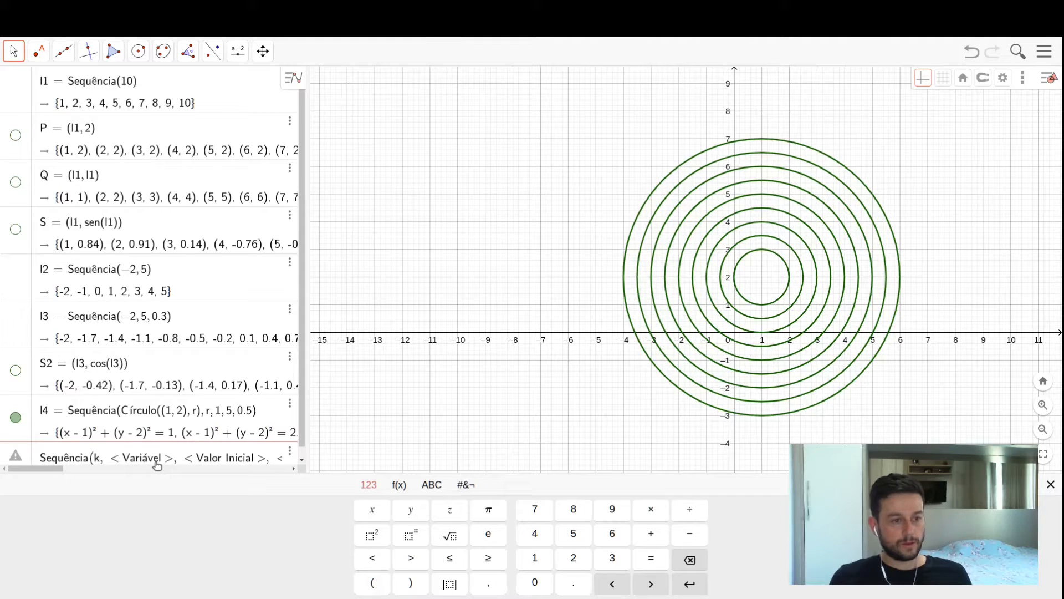
type("^2")
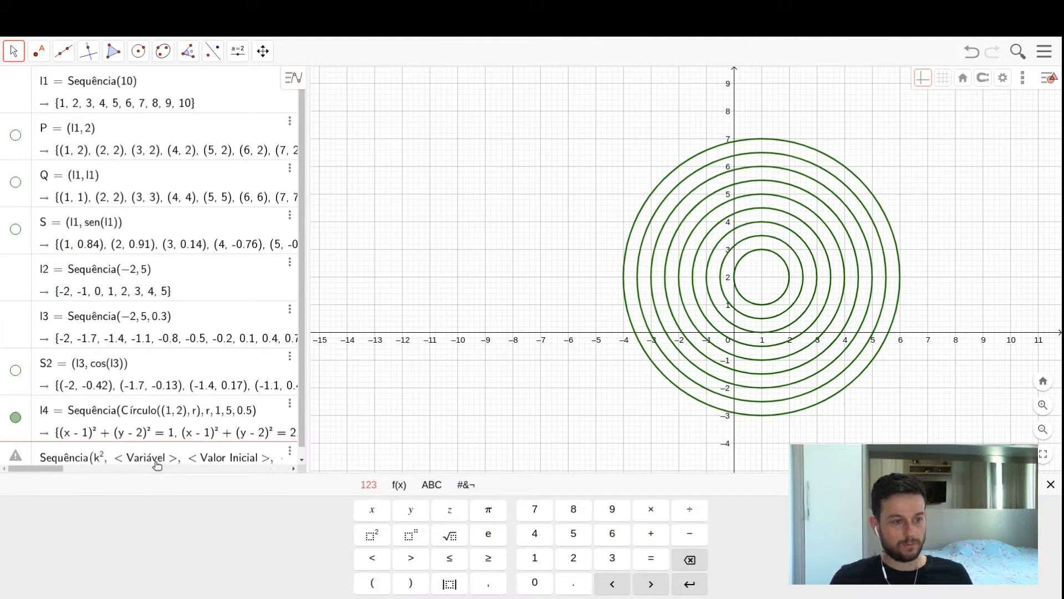
Complete the k^2 Sequência with variable k, initial value -2, final value 2 and increment 0.5.
left_click(157, 462)
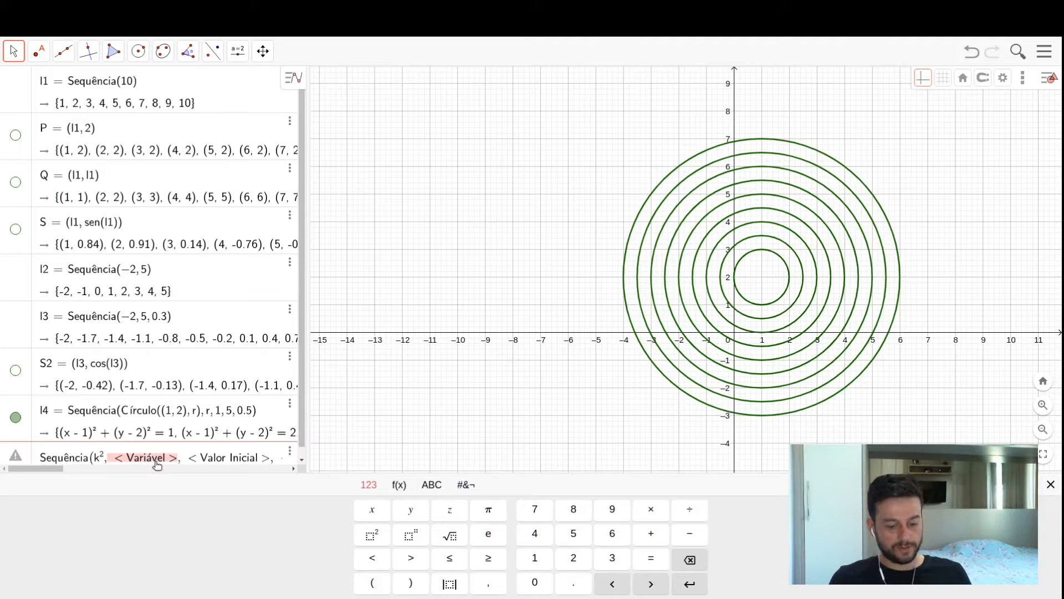
type("k")
key("Tab")
type("-2")
key("Tab")
type("2")
key("Tab")
type("0.5")
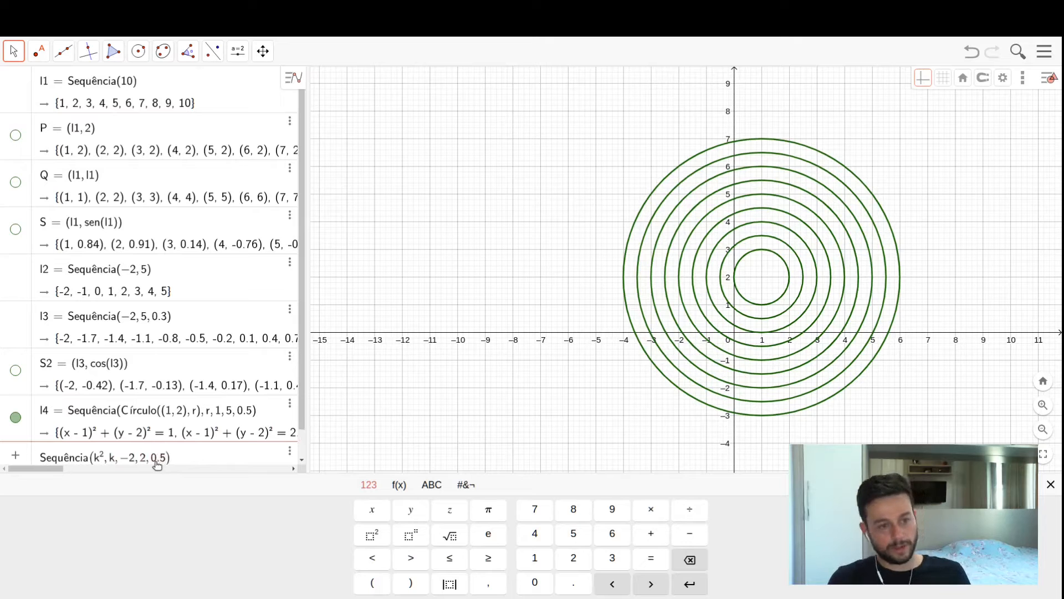
key("Return")
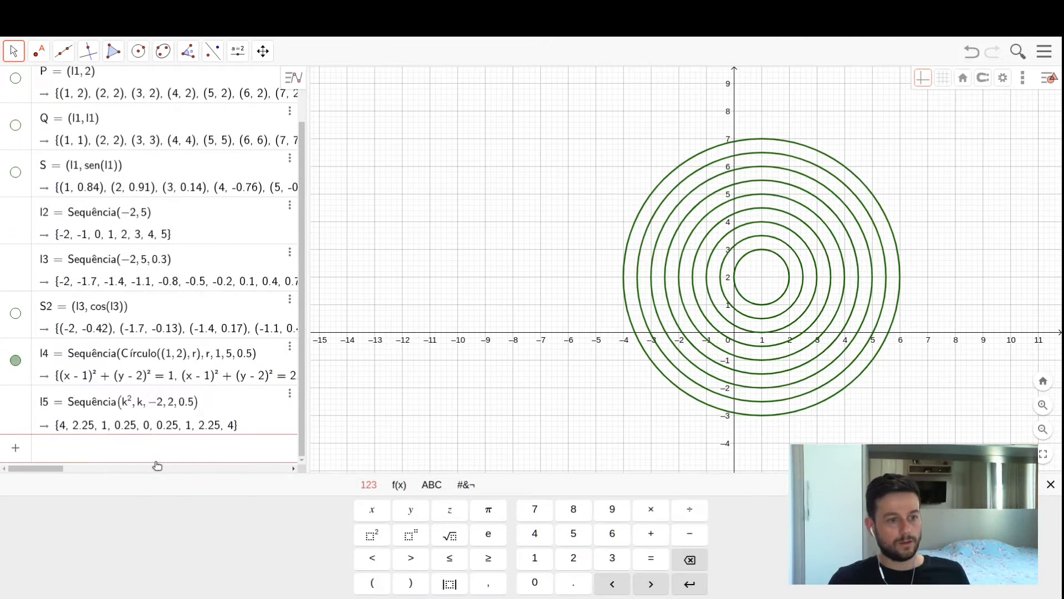